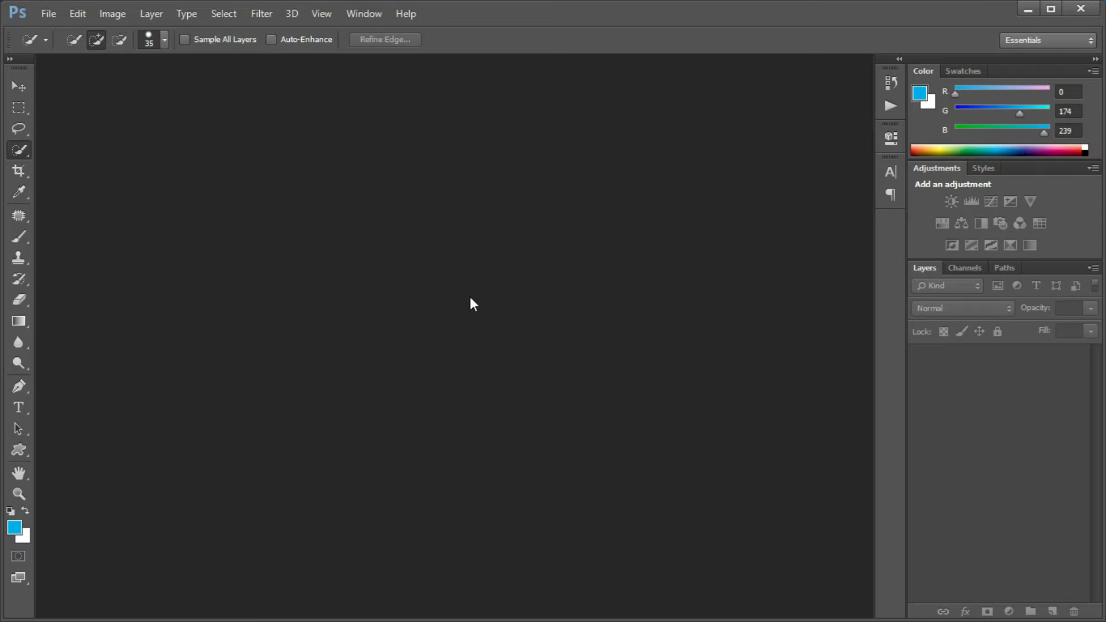
Step: Open the portrait photo ed189191dc22169f0e6786a85f068616.jpg and fit it to the window
key("ctrl+o")
double_click(193, 149)
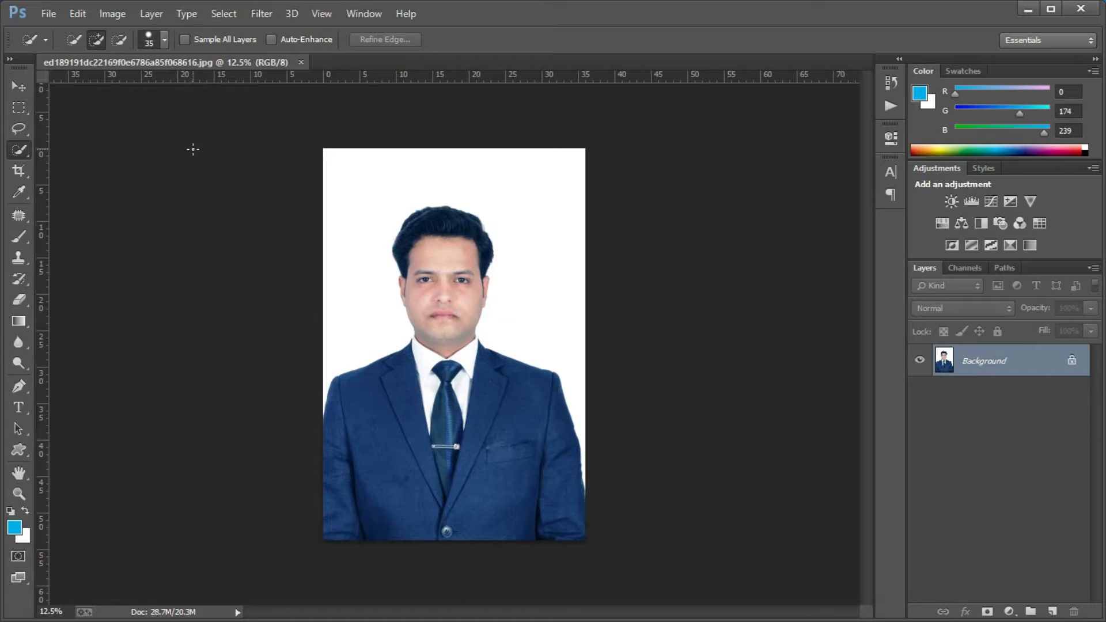
key("ctrl+0")
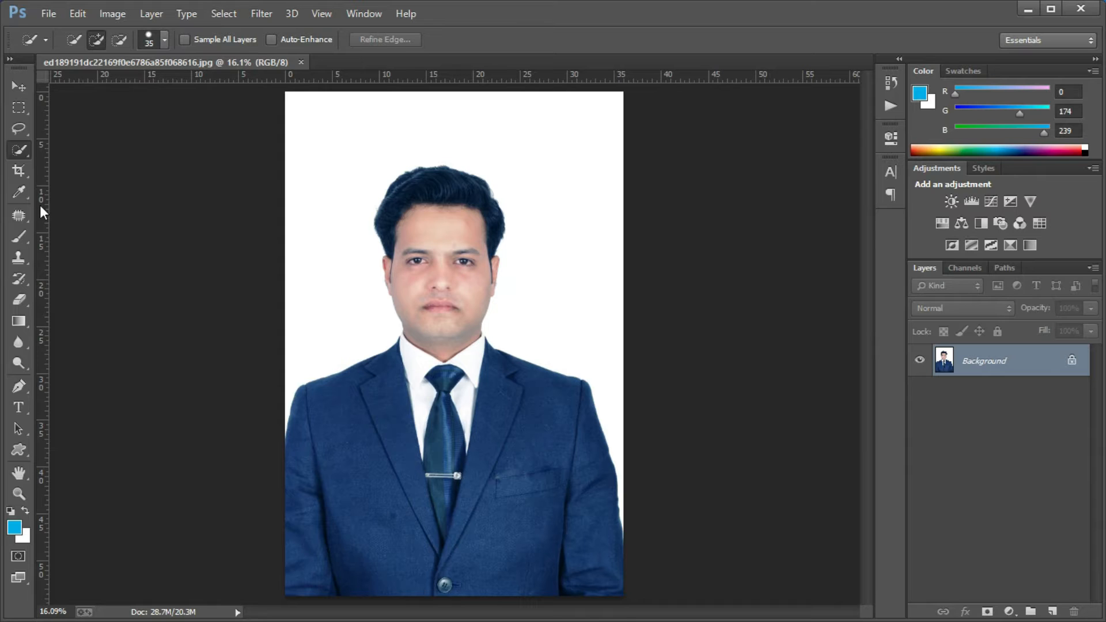
Step: Set up the Crop tool for a 1.5 in wide by 2 in high image at 300 px/in
left_click(16, 173)
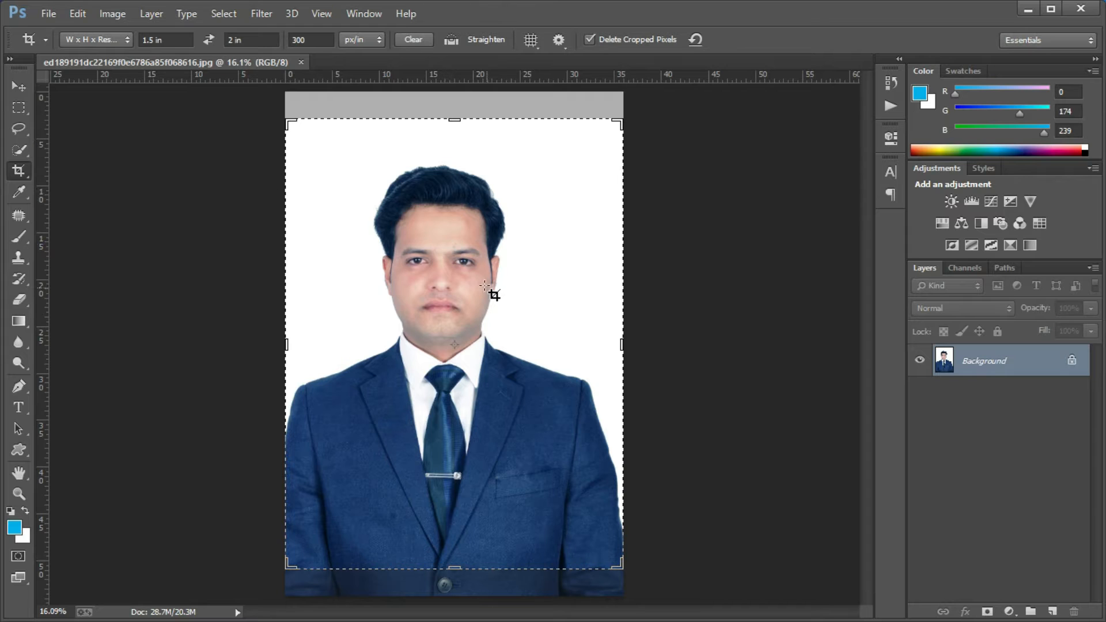
left_click_drag(181, 42, 87, 42)
left_click_drag(174, 44, 113, 46)
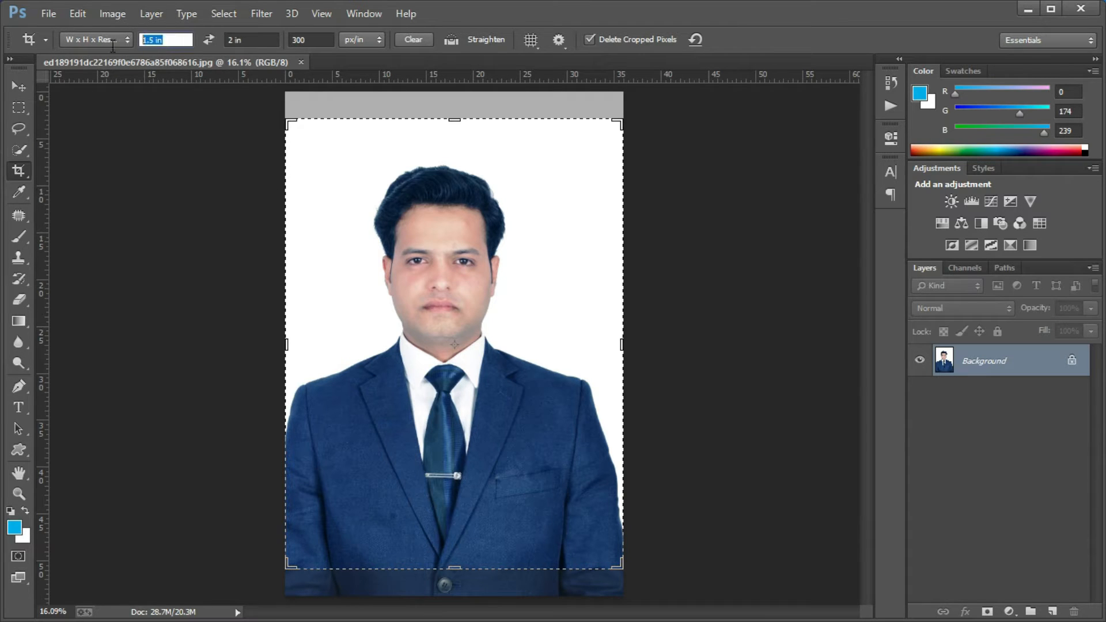
type("1.5 in")
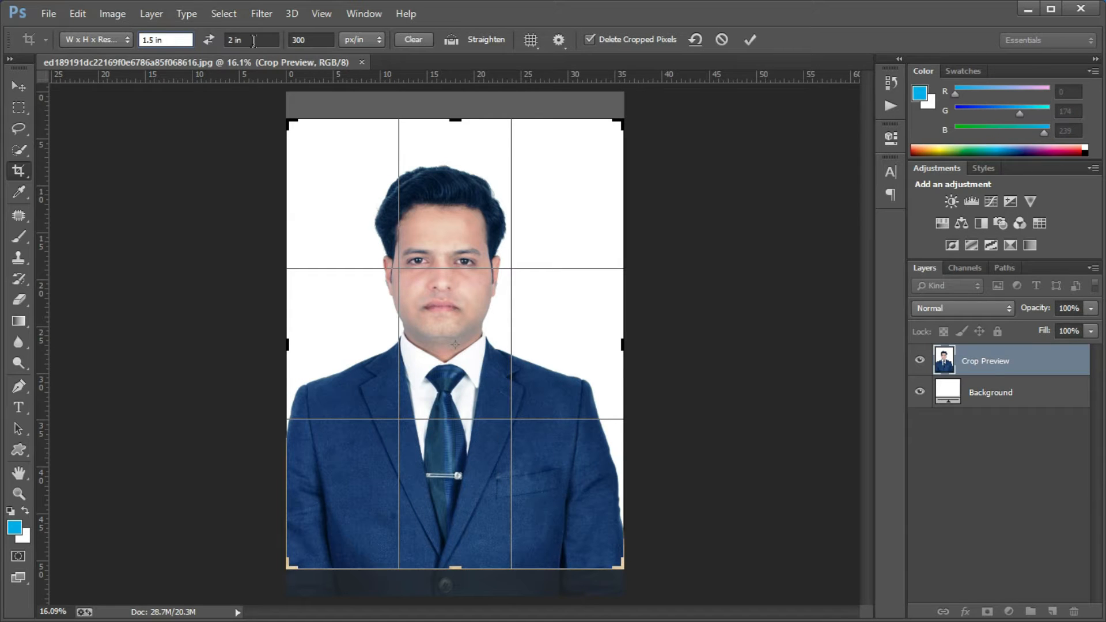
key("Tab")
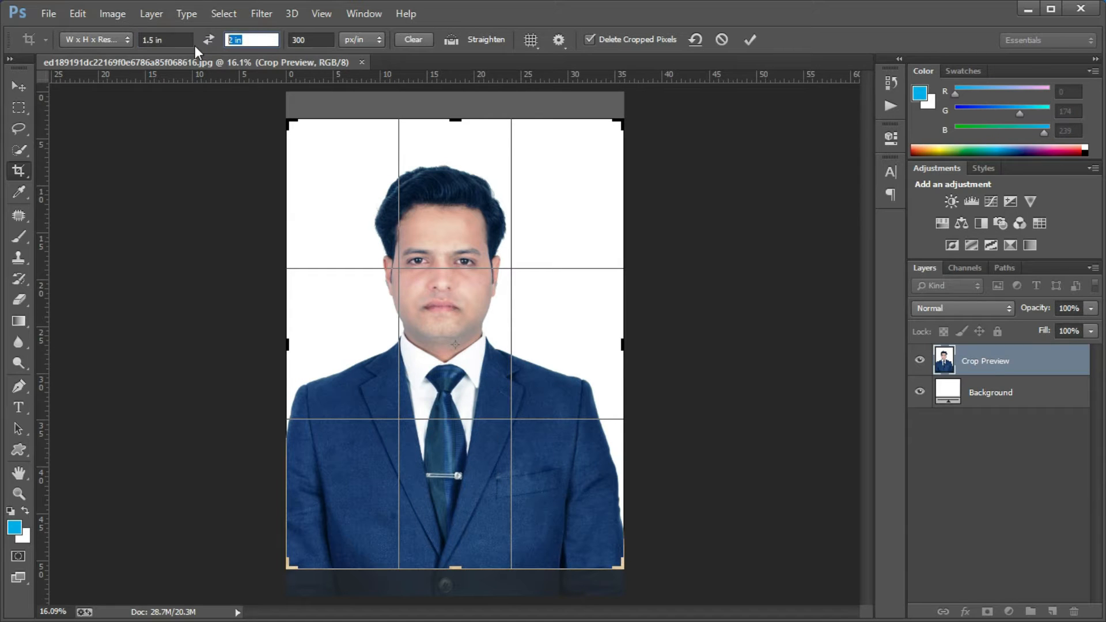
type("2 in")
left_click(297, 39)
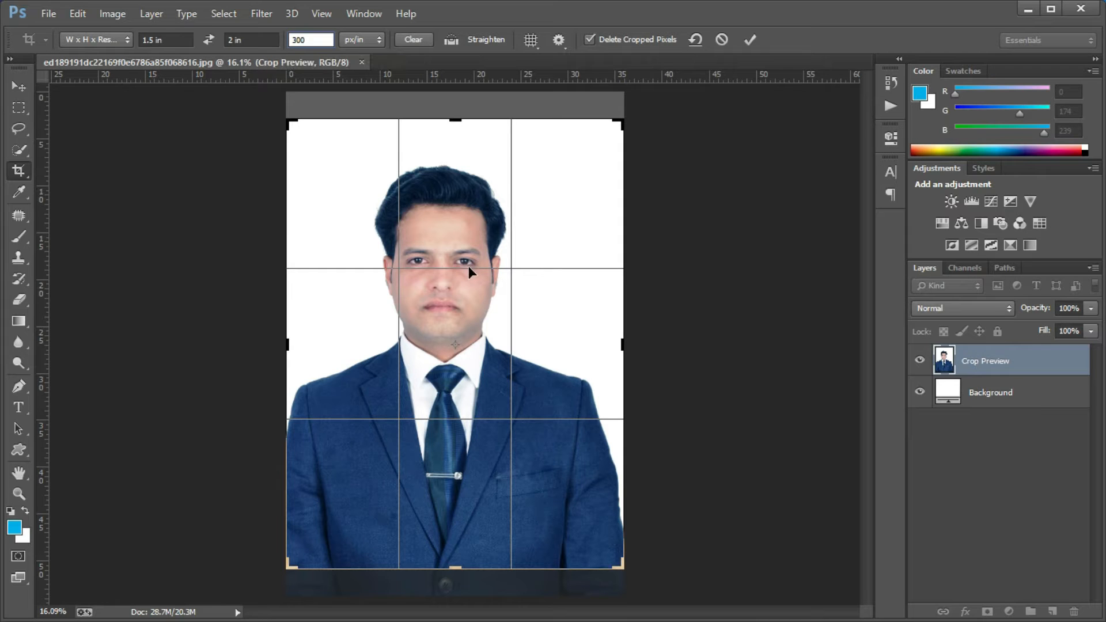
Step: Tighten the crop frame around the man's head and chest, centre him in it, and apply the crop
left_click_drag(626, 129, 586, 155)
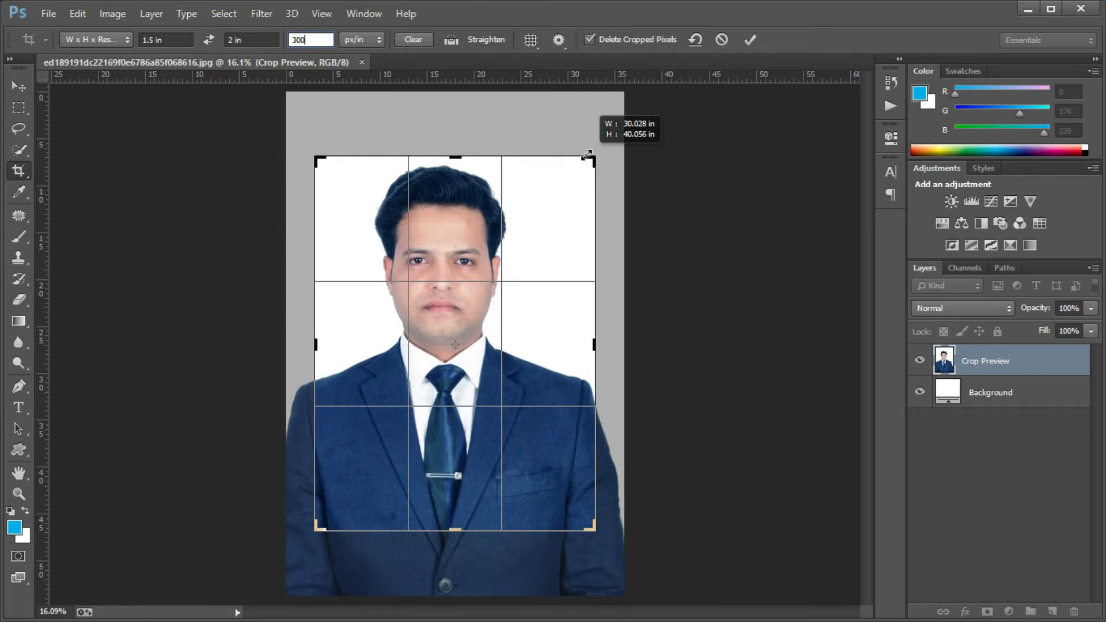
left_click_drag(526, 357, 538, 379)
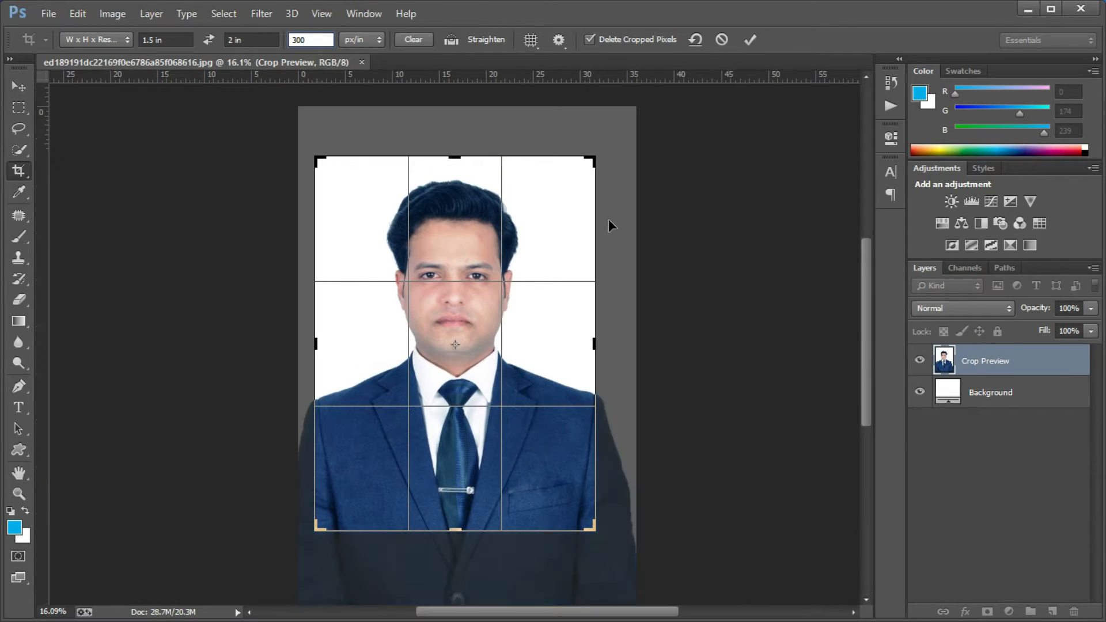
left_click_drag(594, 157, 590, 163)
left_click_drag(550, 342, 547, 344)
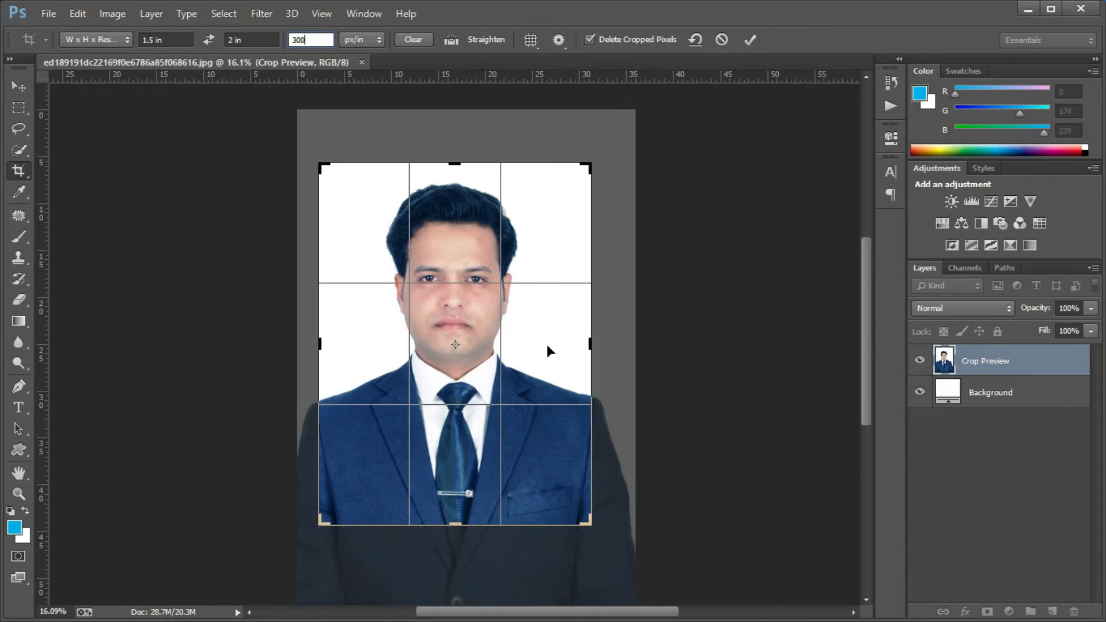
key("Return")
key("ctrl+0")
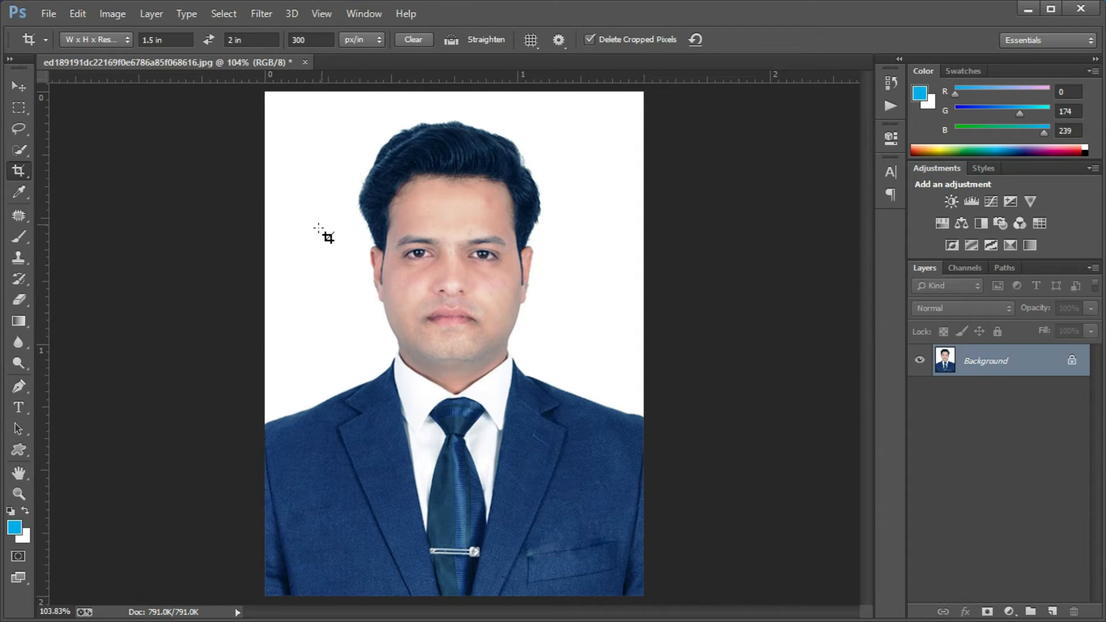
Step: Convert the locked background into an editable layer named Layer 0 and hide the rulers
double_click(1000, 361)
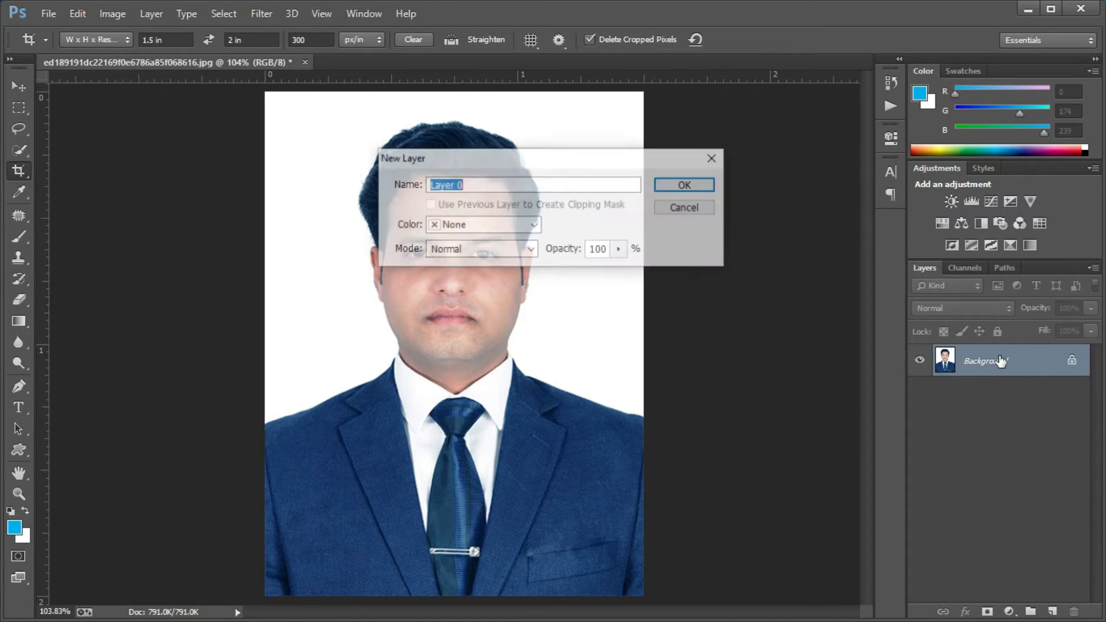
left_click(686, 186)
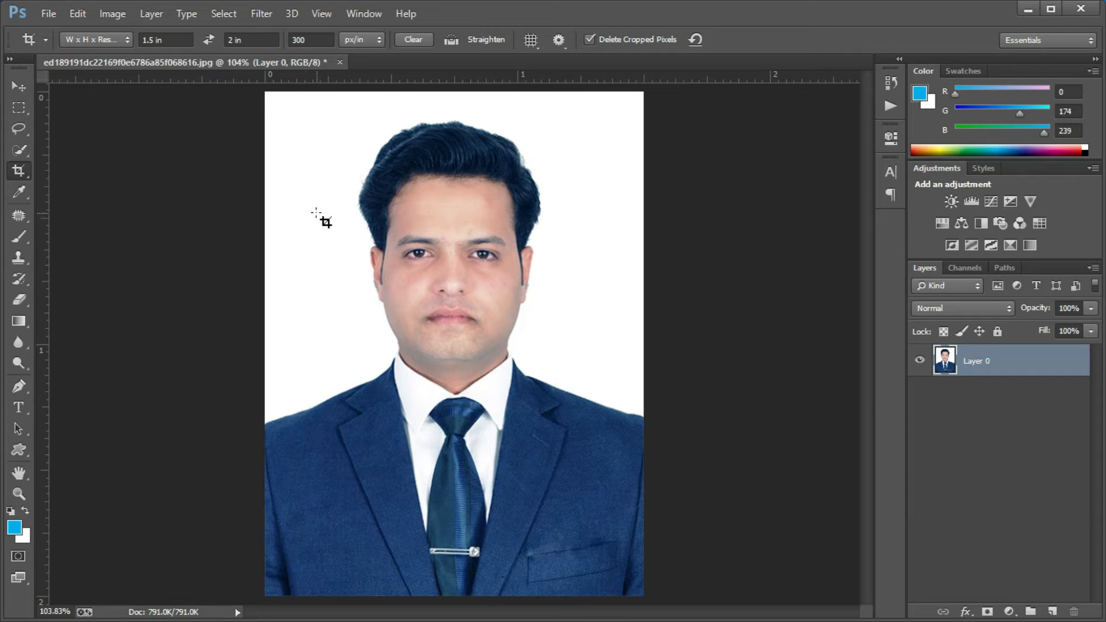
key("ctrl+r")
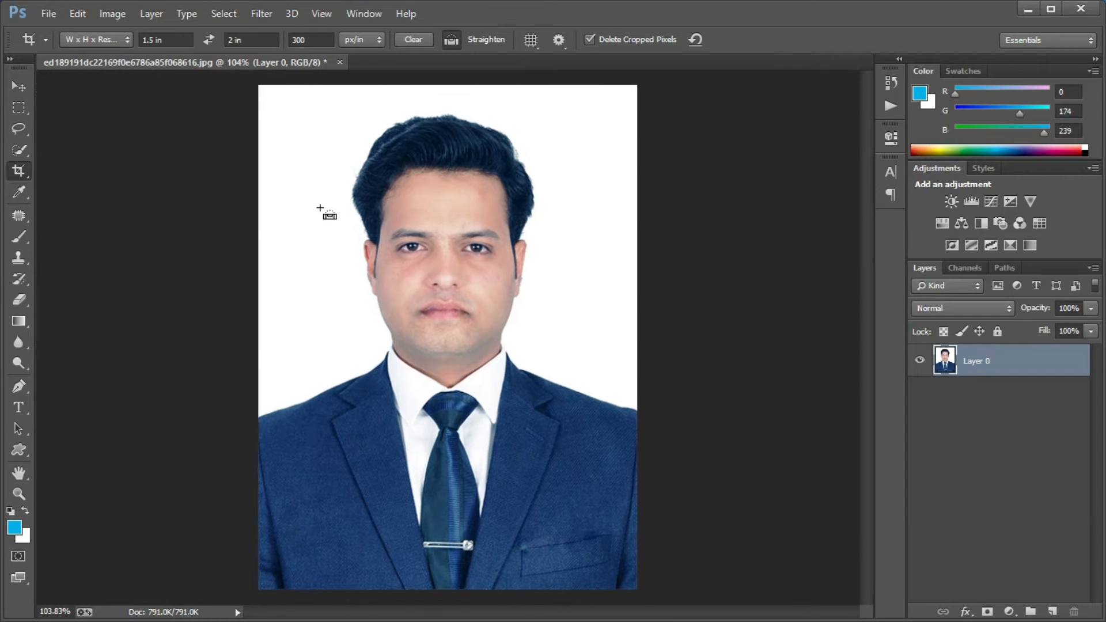
Step: Select the entire white backdrop around the man with the Quick Selection tool at brush size 20
left_click(22, 148)
left_click(89, 147)
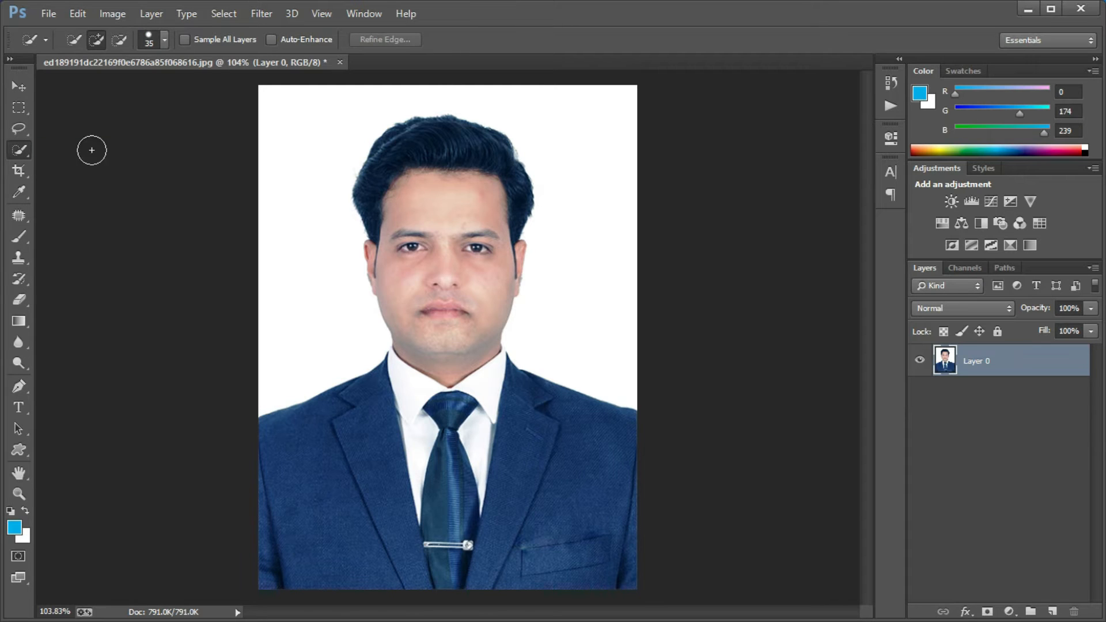
key("bracketleft")
key("bracketleft")
key("bracketleft")
mouse_move(313, 157)
left_mouse_down()
mouse_move(311, 138)
mouse_move(307, 148)
mouse_move(601, 158)
left_mouse_up()
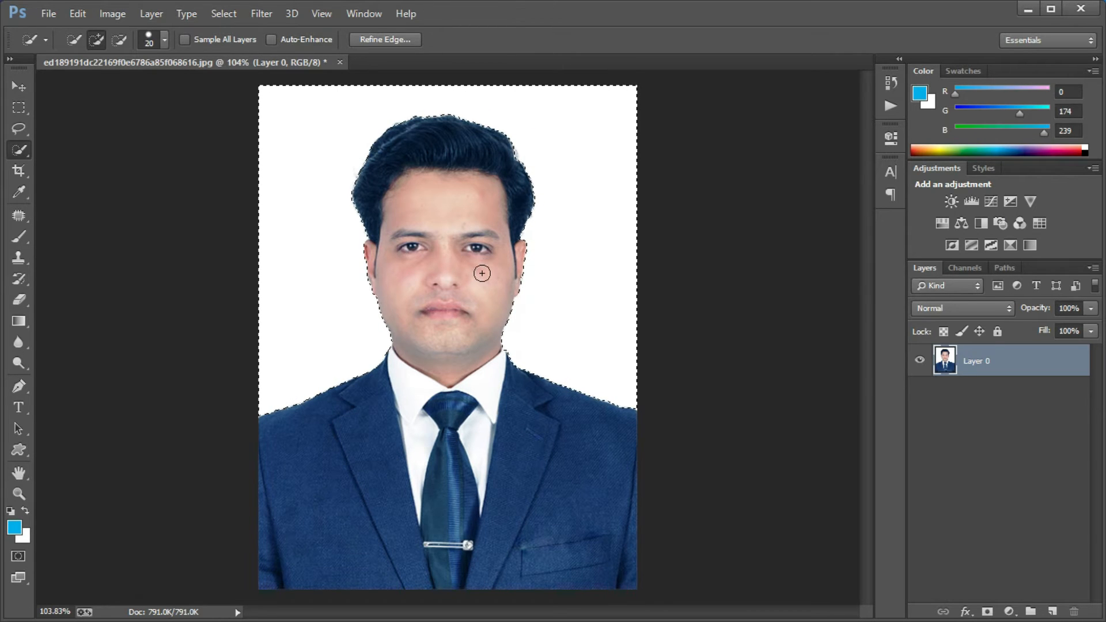
Step: Feather the backdrop selection by 1.5 pixels, delete the selected white area, and deselect
right_click(528, 193)
left_click(566, 238)
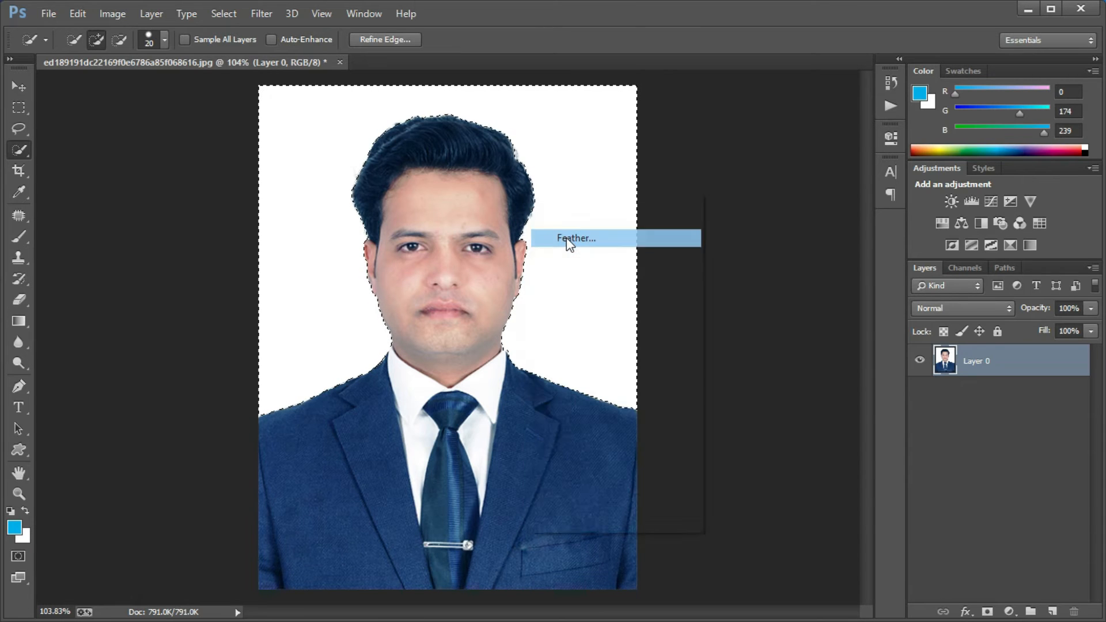
type("1.5")
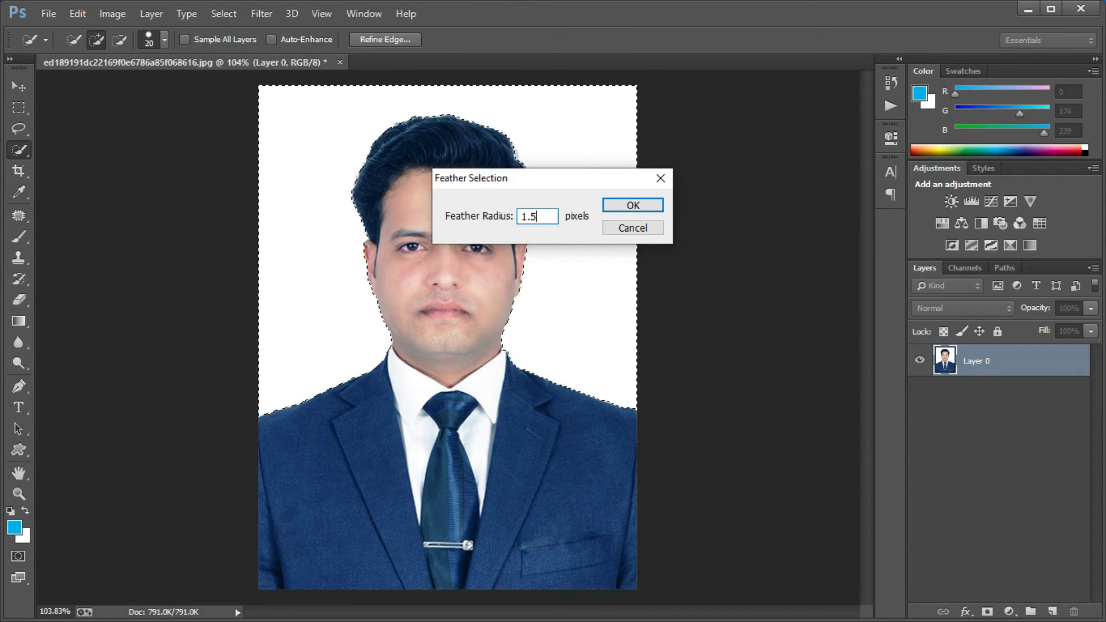
left_click(632, 205)
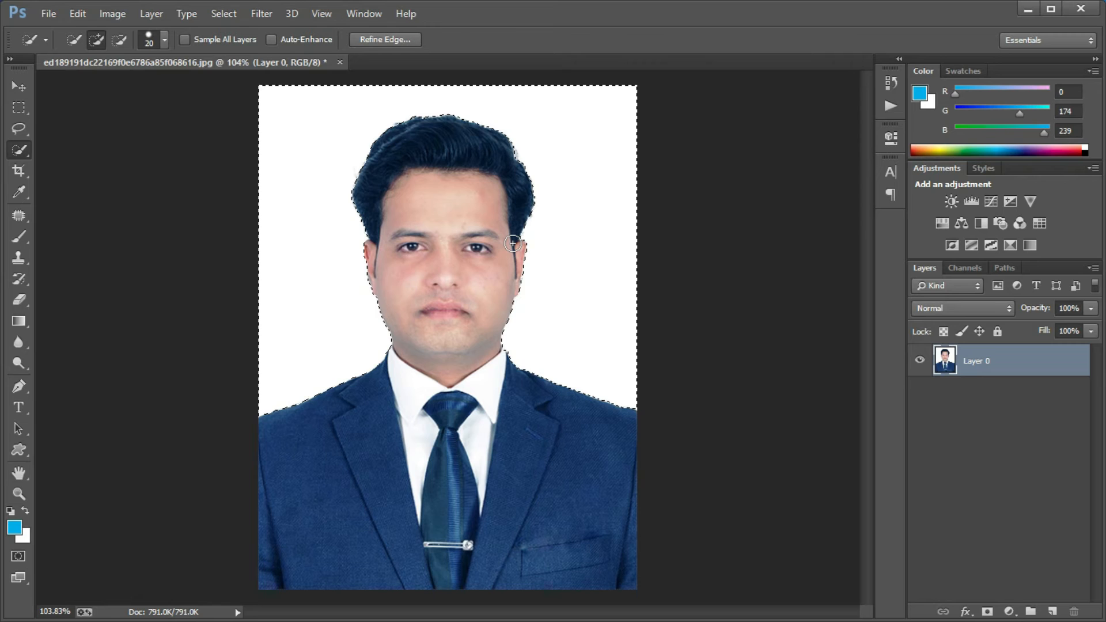
key("Delete")
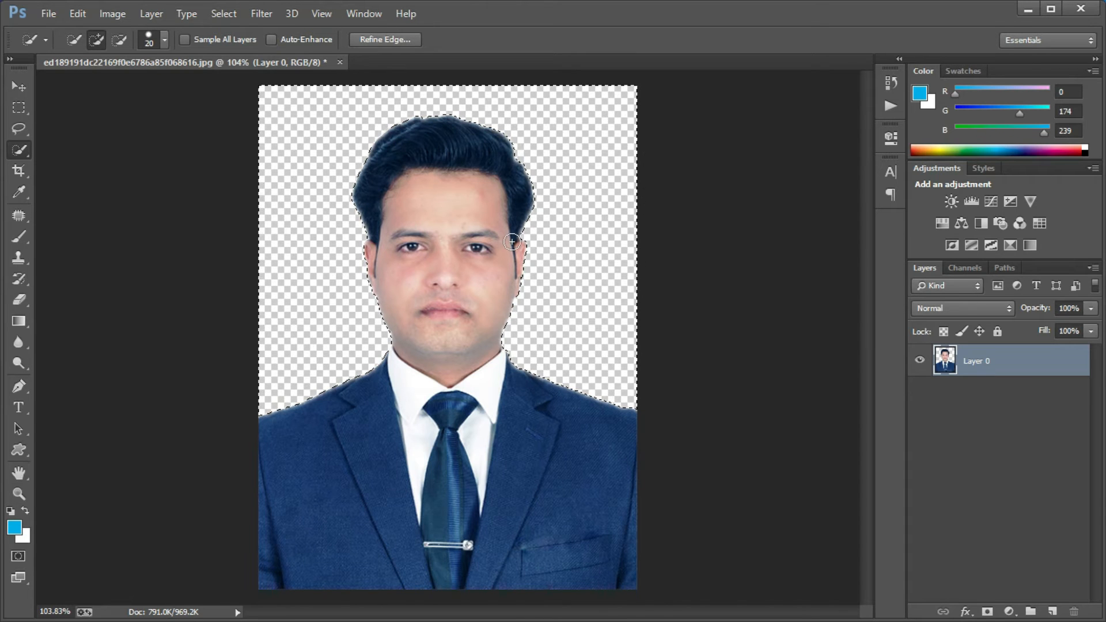
key("ctrl+d")
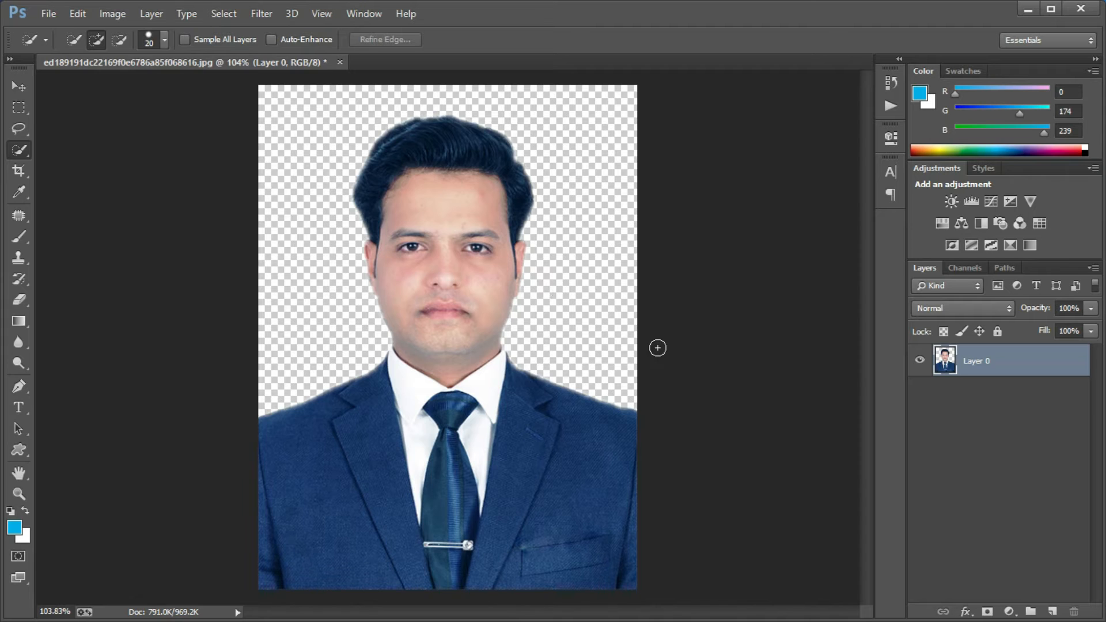
Step: Add a new layer beneath the portrait and fill it with blue, RGB 0, 174, 239
left_click(1053, 612)
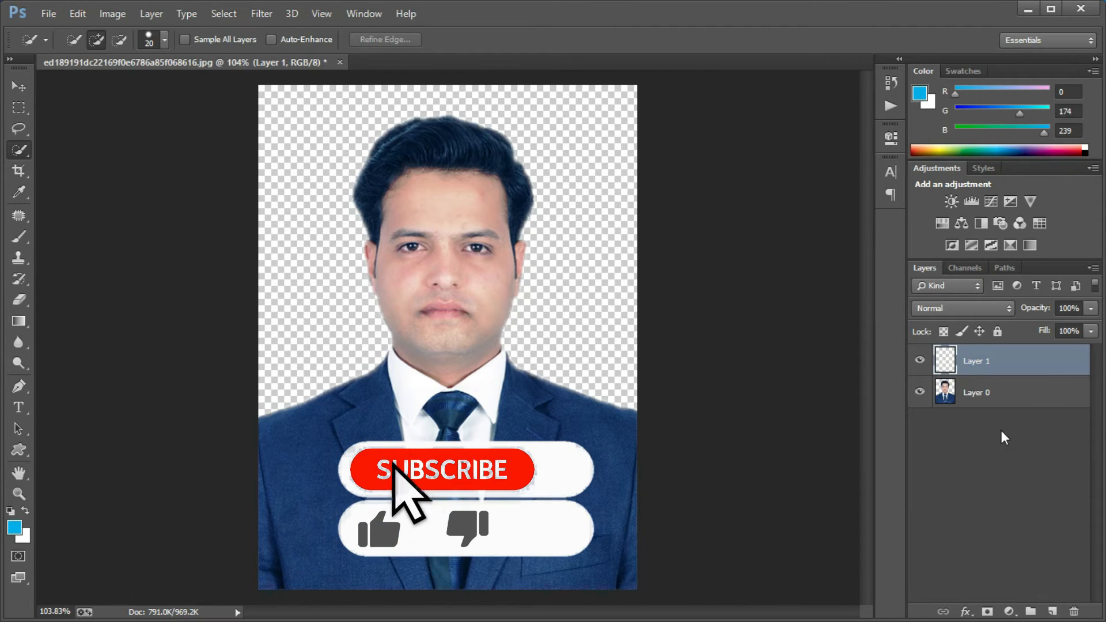
left_click_drag(981, 392, 982, 411)
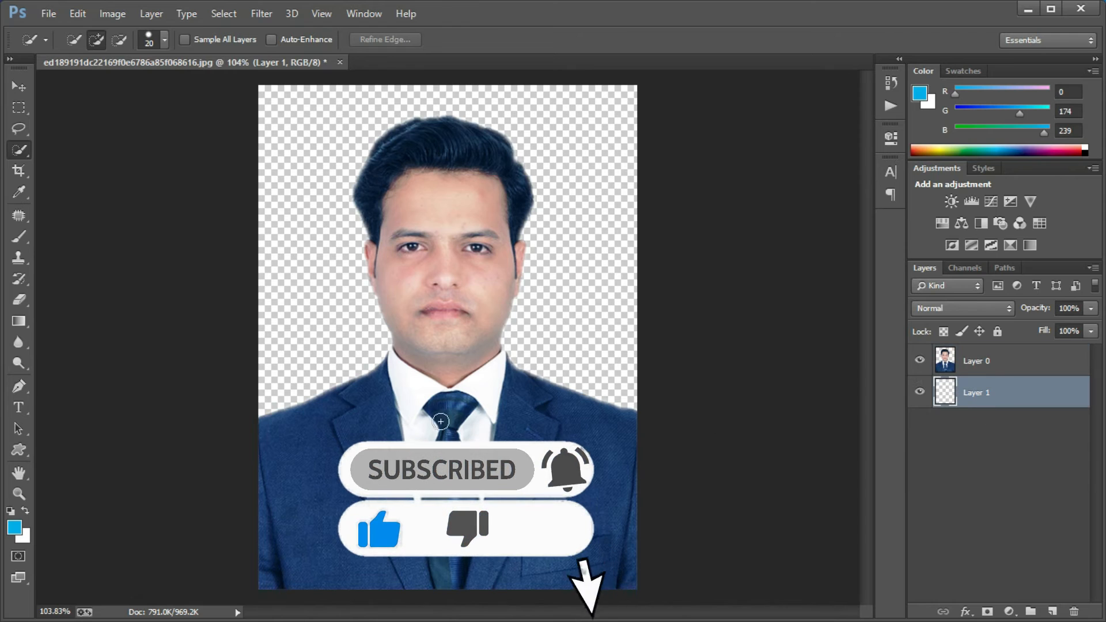
left_click(15, 528)
left_click_drag(740, 304, 691, 311)
left_click(715, 136)
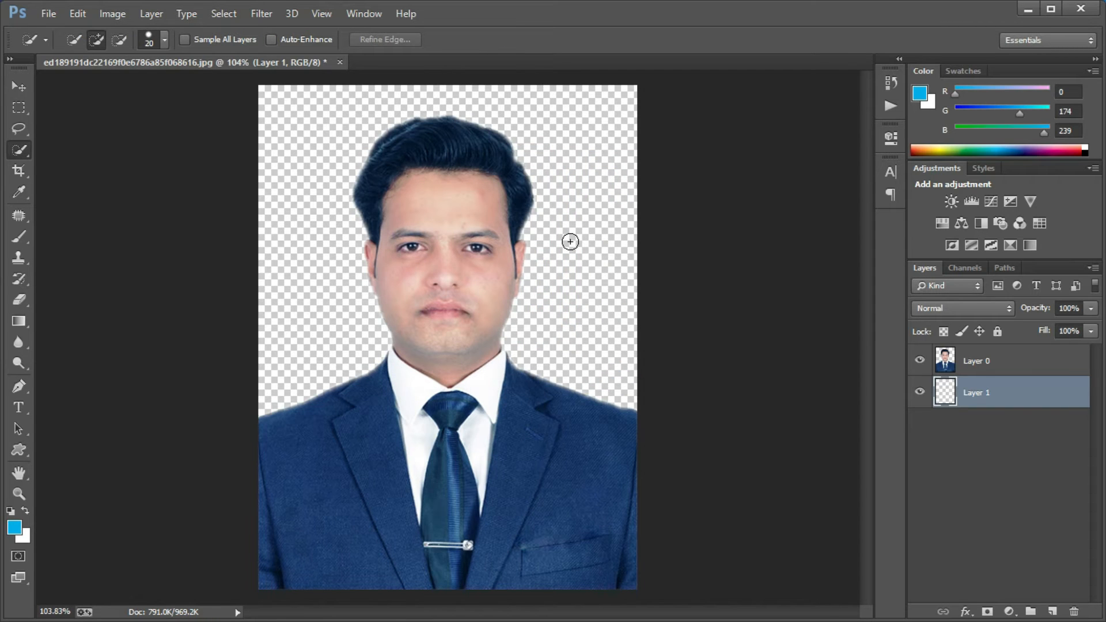
key("alt+BackSpace")
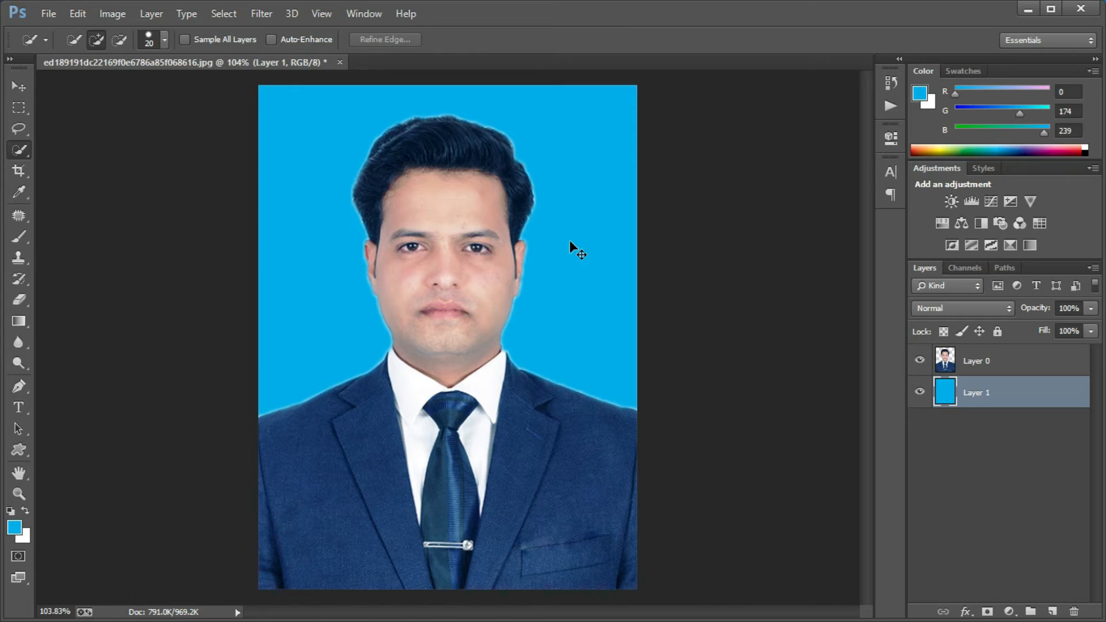
Step: Brighten the portrait layer with an RGB Curves point at input 125, output 129, and enlarge the portrait slightly
key("ctrl+minus")
key("ctrl+minus")
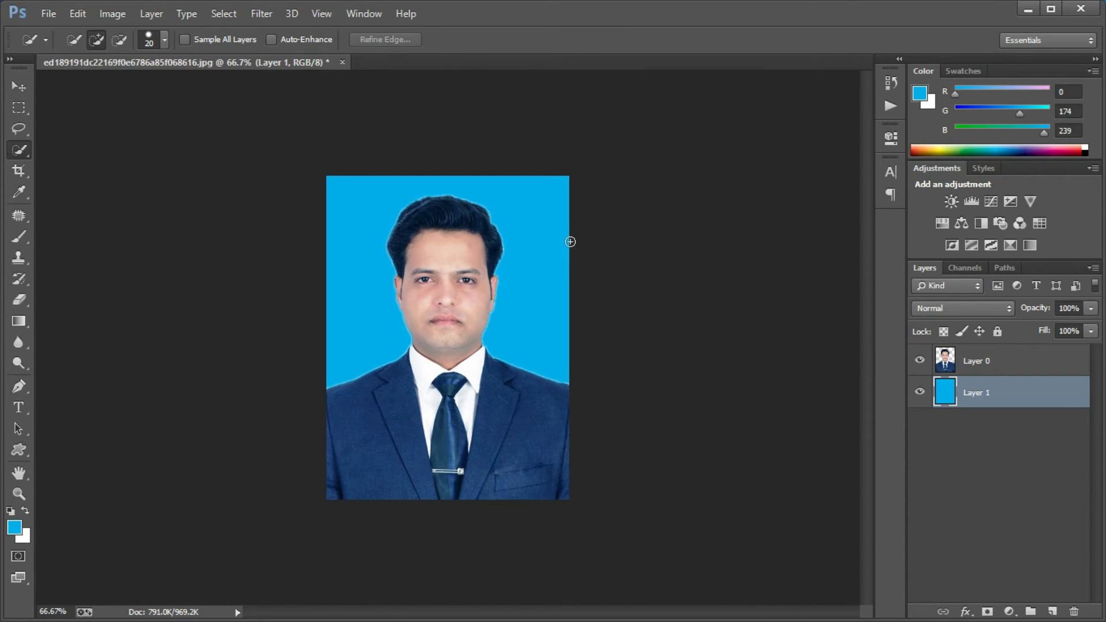
scroll(570, 244, "up", 3)
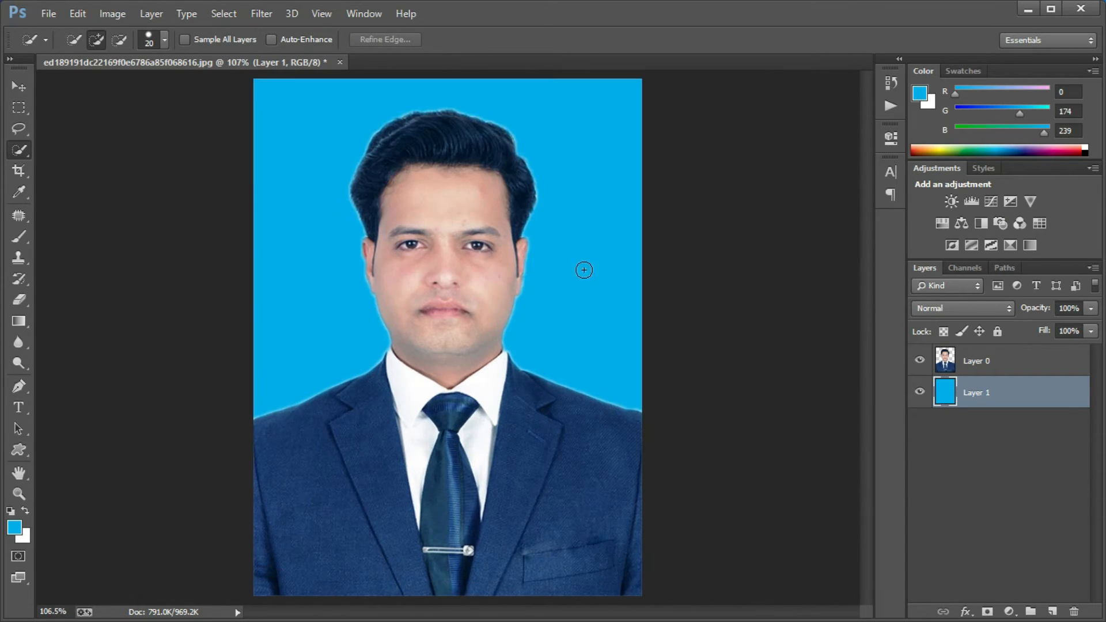
key("v")
left_click(581, 444)
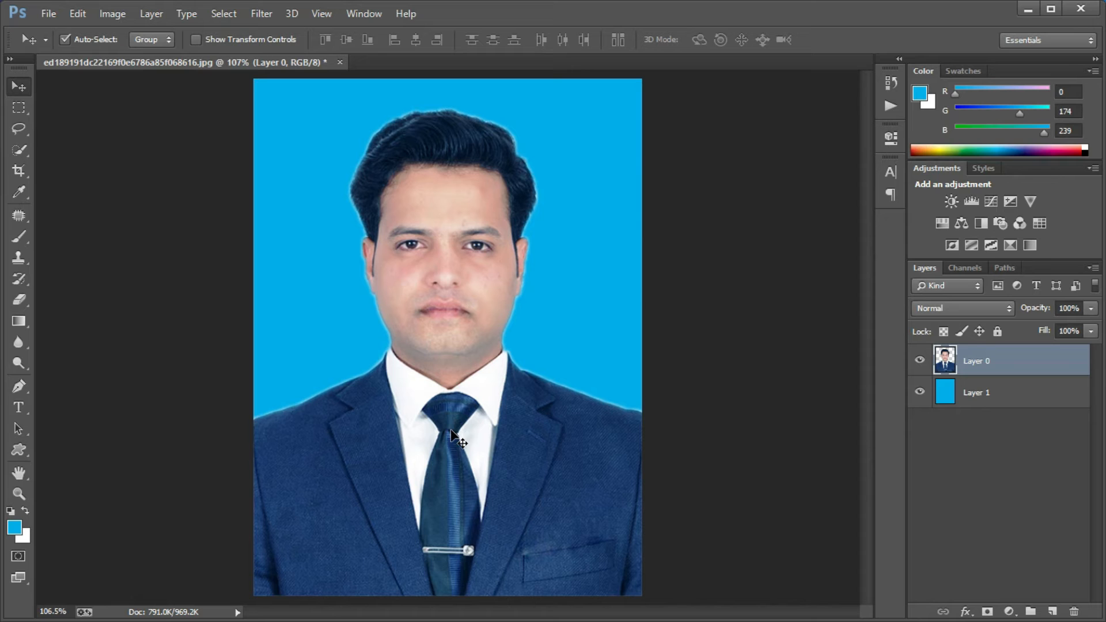
key("ctrl+m")
left_click_drag(279, 112, 864, 141)
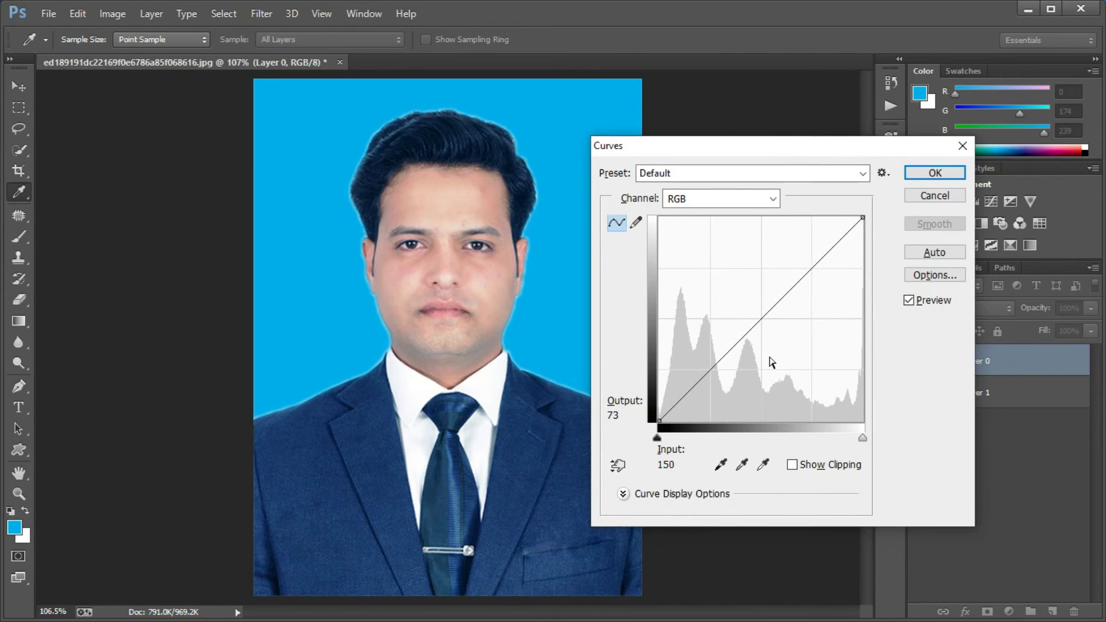
left_click(760, 318)
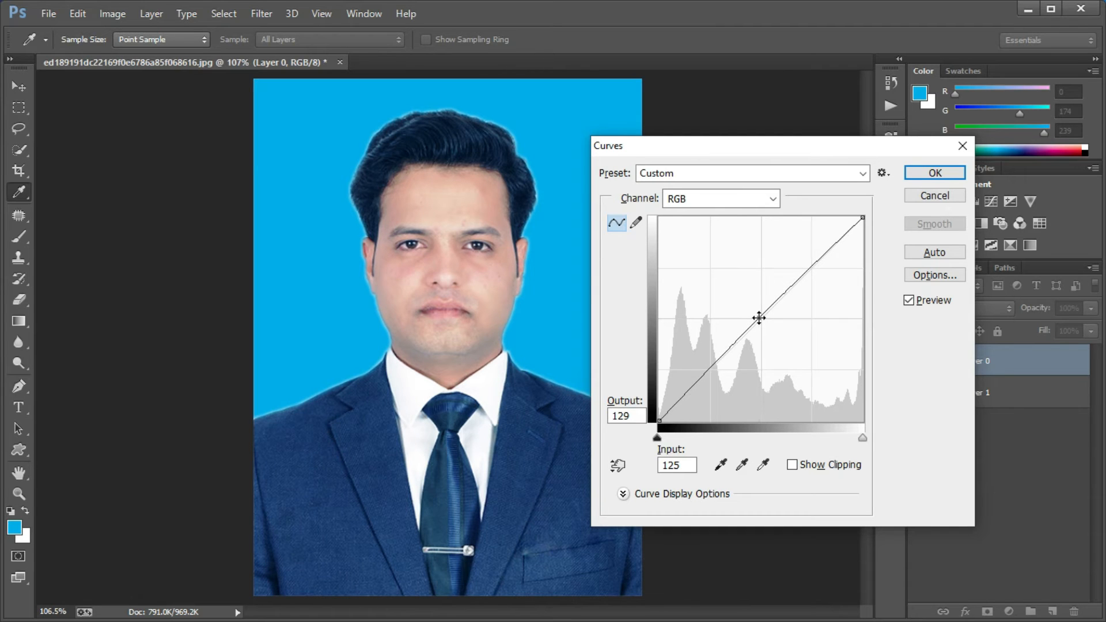
left_click(937, 174)
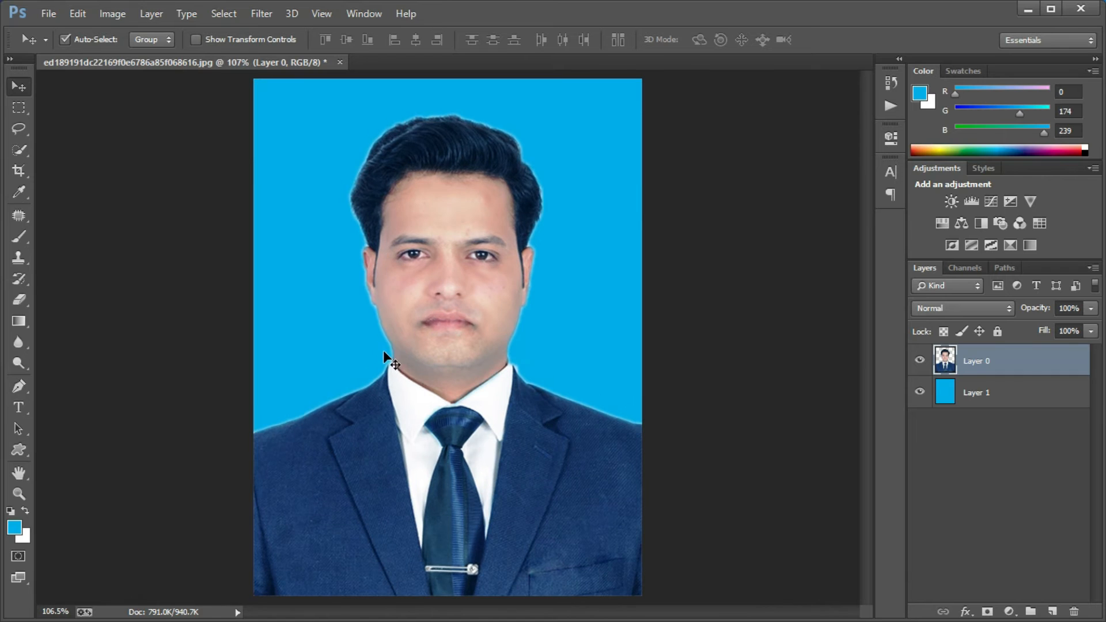
Step: Lock the portrait layer's transparent pixels and clone suit fabric over the pale halo on the left-hand shoulder, using the Clone Stamp at size 15
left_click_drag(400, 303, 435, 547)
left_click_drag(560, 312, 551, 379)
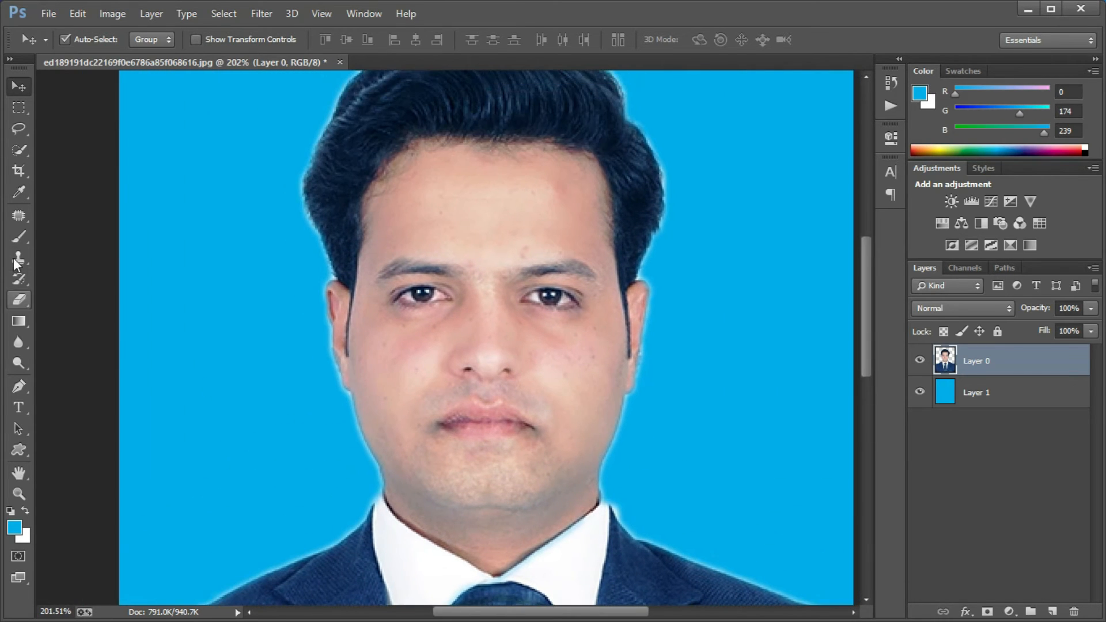
left_click_drag(18, 262, 81, 255)
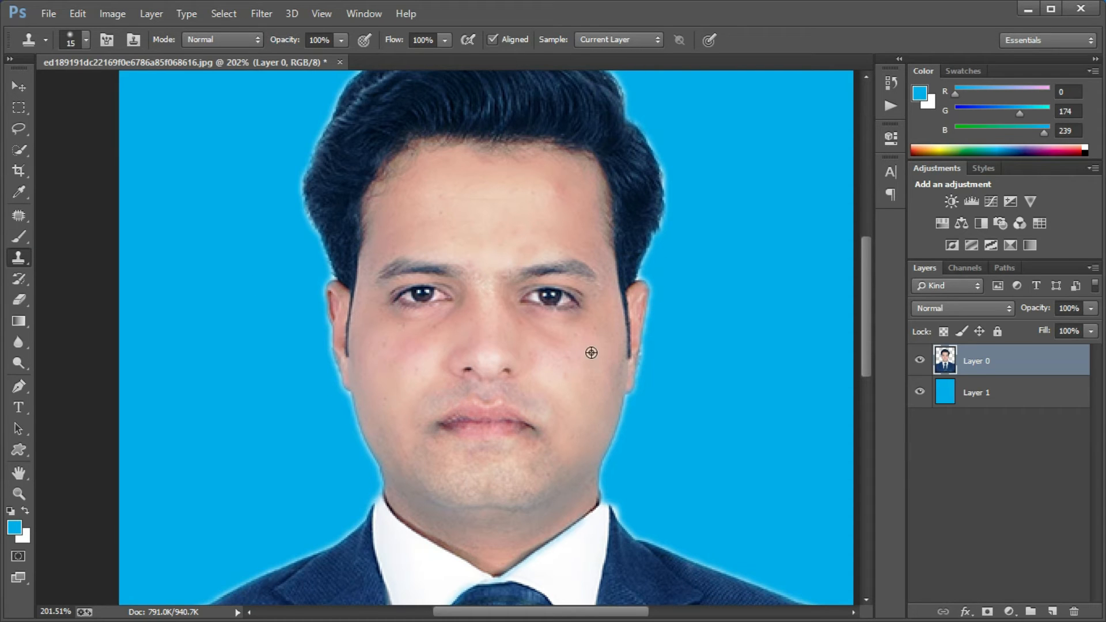
left_click_drag(538, 314, 522, 251)
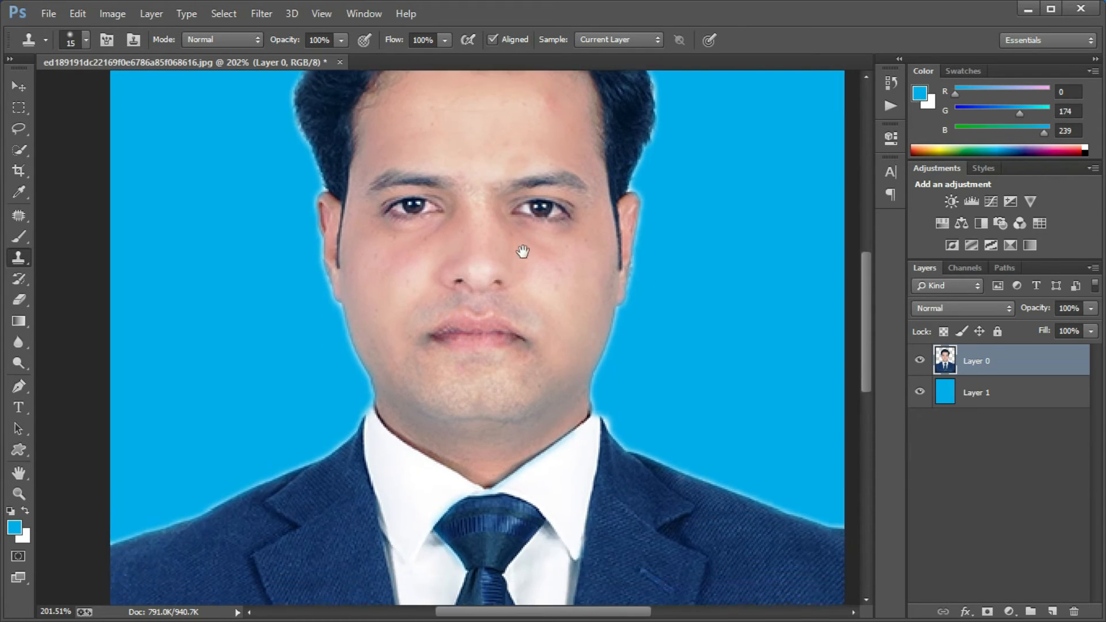
key("ctrl+minus")
left_click_drag(227, 538, 294, 463)
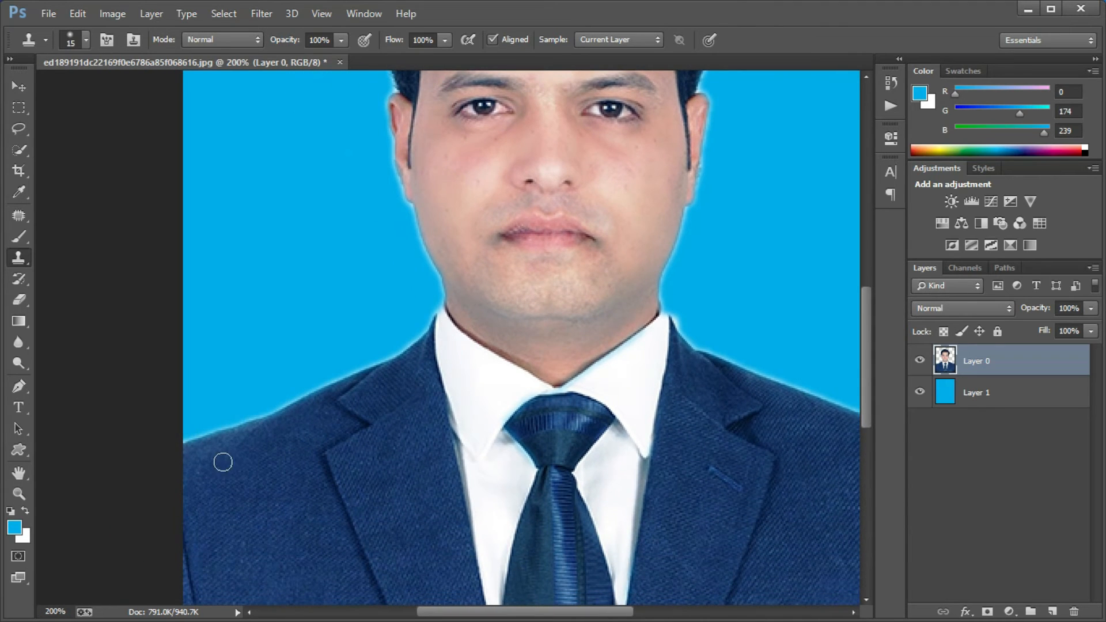
mouse_move(202, 457)
left_mouse_down()
mouse_move(190, 444)
mouse_move(310, 390)
left_mouse_up()
key("ctrl+alt+z")
left_click(943, 332)
mouse_move(188, 447)
left_mouse_down()
mouse_move(401, 346)
mouse_move(404, 360)
mouse_move(430, 317)
left_mouse_up()
Step: Clone suit fabric over the halo along the right-hand shoulder up to the collar, and clone skin over the halo on both jaw edges
mouse_move(796, 420)
left_mouse_down()
mouse_move(605, 433)
mouse_move(494, 423)
left_mouse_up()
left_click(639, 431, "alt")
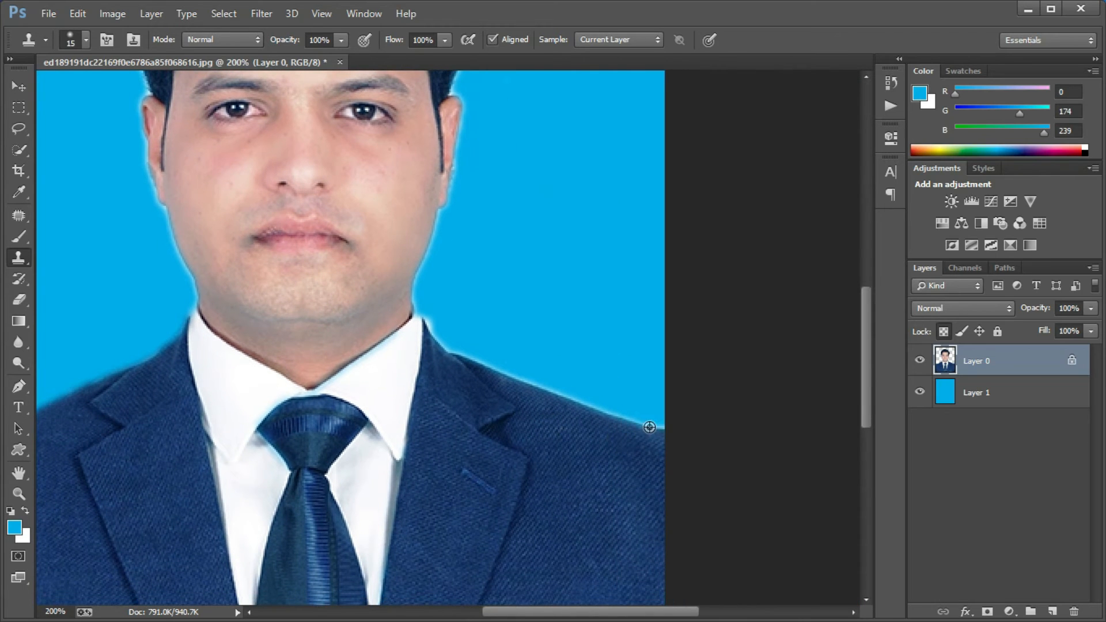
mouse_move(652, 410)
left_mouse_down()
mouse_move(614, 419)
mouse_move(437, 344)
mouse_move(427, 322)
mouse_move(509, 383)
mouse_move(525, 427)
left_mouse_up()
left_click(448, 360, "alt")
left_click(440, 343, "alt")
left_click(442, 348, "alt")
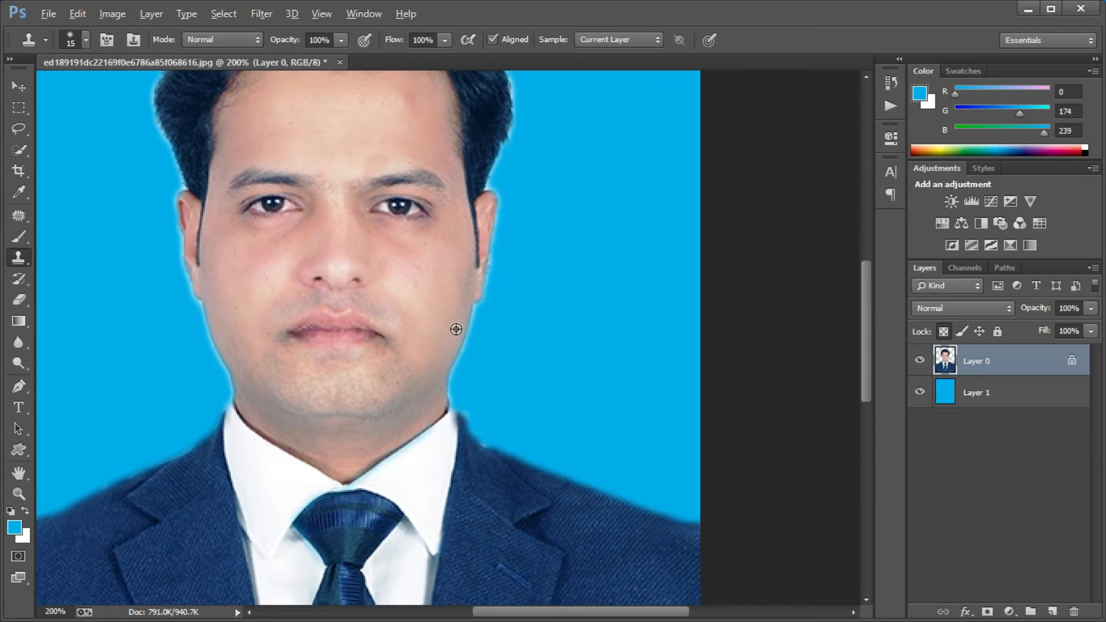
left_click_drag(468, 318, 466, 349)
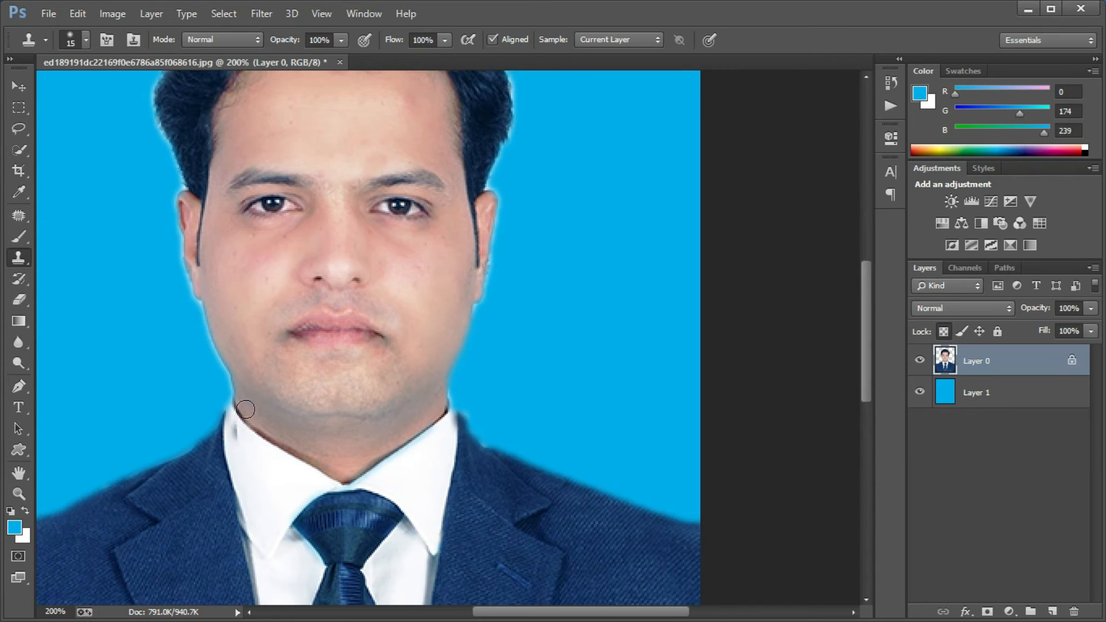
mouse_move(209, 314)
left_mouse_down()
mouse_move(205, 333)
mouse_move(230, 368)
left_mouse_up()
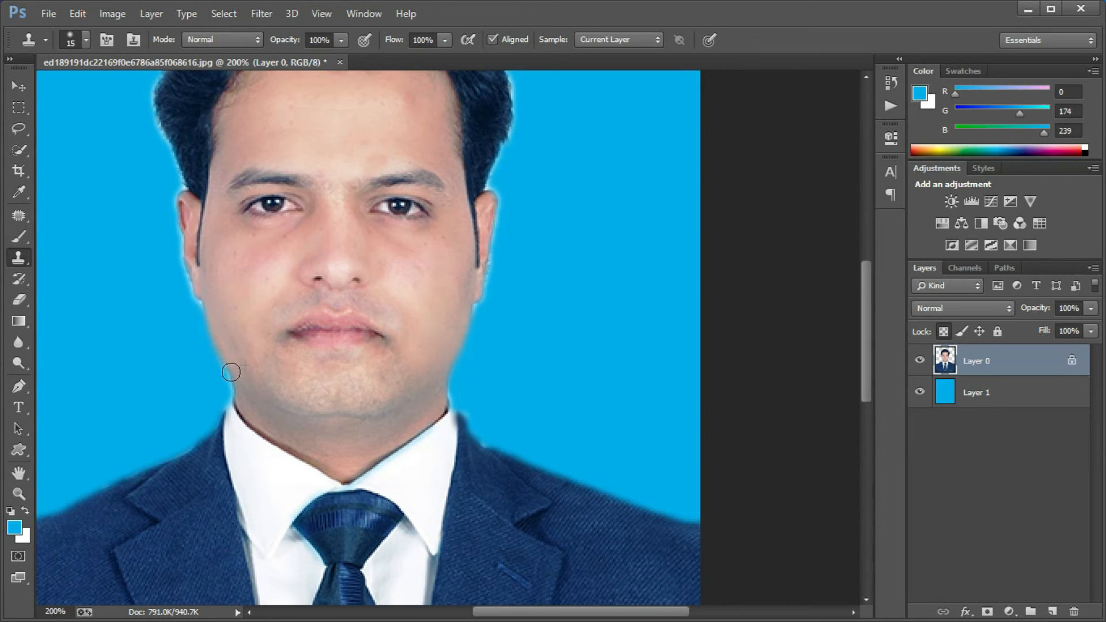
Step: Clone dark hair over the pale halo along the left-hand side and top of the hair
mouse_move(496, 355)
left_mouse_down()
mouse_move(446, 371)
mouse_move(541, 478)
left_mouse_up()
left_click_drag(361, 372, 441, 450)
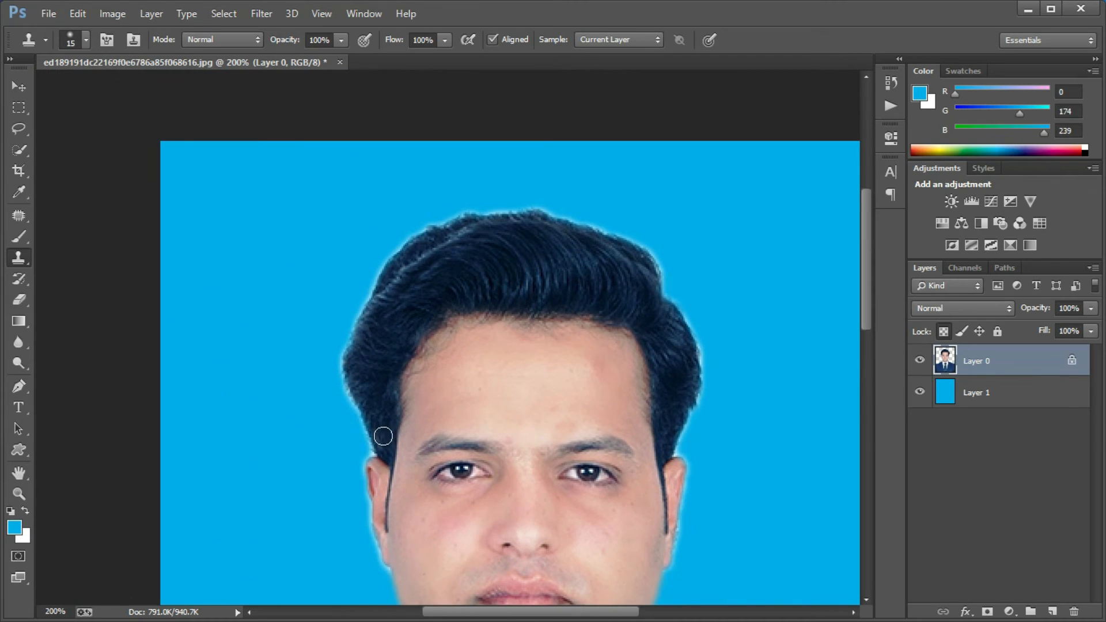
left_click(362, 377, "alt")
mouse_move(348, 334)
left_mouse_down()
mouse_move(368, 282)
mouse_move(403, 240)
mouse_move(469, 214)
left_mouse_up()
Step: Clone dark hair over the halo along the right-hand side of the hair down to the ear, redoing the unsatisfactory strokes
mouse_move(529, 233)
left_mouse_down()
mouse_move(389, 250)
mouse_move(321, 289)
mouse_move(277, 259)
mouse_move(345, 263)
mouse_move(390, 279)
mouse_move(320, 271)
mouse_move(370, 279)
mouse_move(437, 314)
left_mouse_up()
left_click(294, 296, "alt")
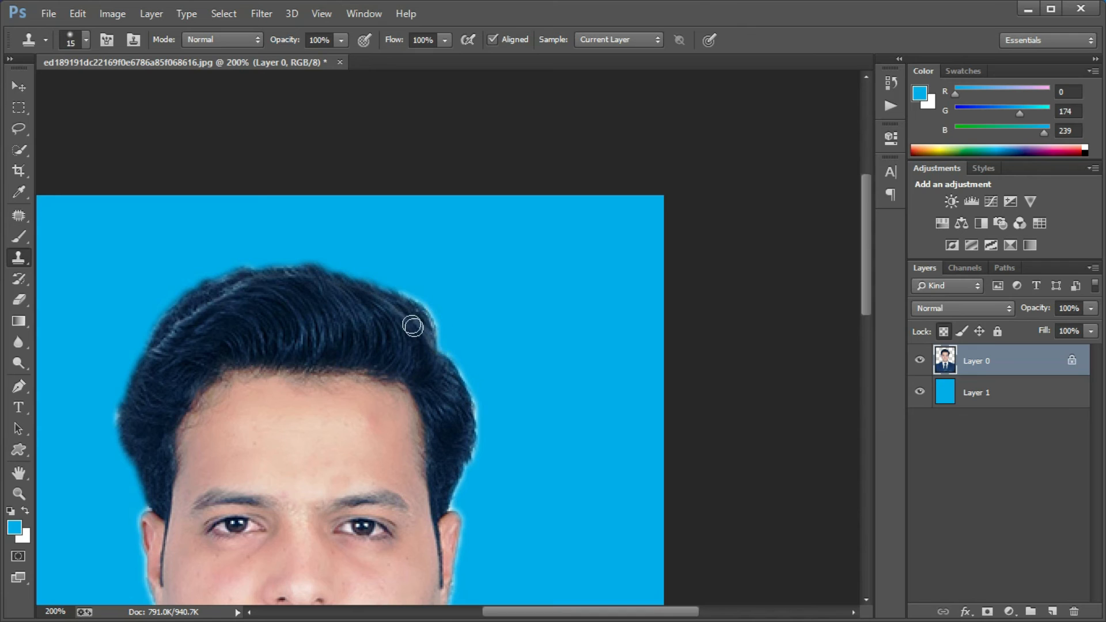
left_click_drag(487, 426, 483, 425)
left_click(469, 402, "alt")
mouse_move(465, 465)
left_mouse_down()
mouse_move(456, 492)
mouse_move(470, 397)
mouse_move(409, 302)
left_mouse_up()
key("ctrl+alt+z")
key("ctrl+alt+z")
left_click_drag(472, 382, 496, 278)
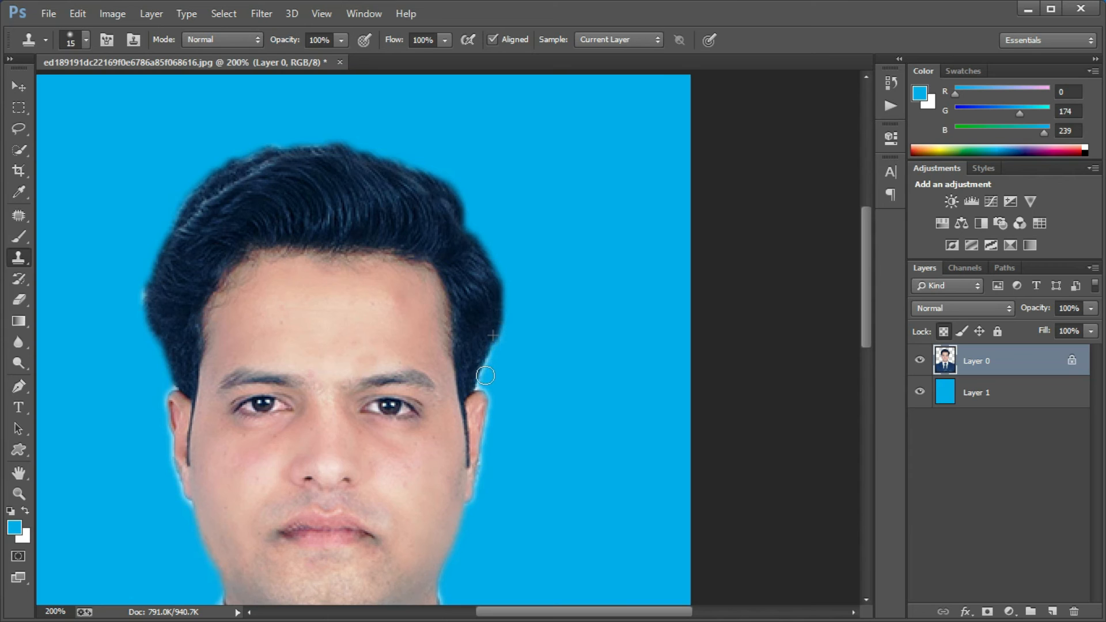
Step: Retouch the remaining halo on the left-hand outer edge of the hair above the ear with the Clone Stamp
left_click_drag(501, 326, 582, 201)
left_click_drag(247, 174, 240, 154)
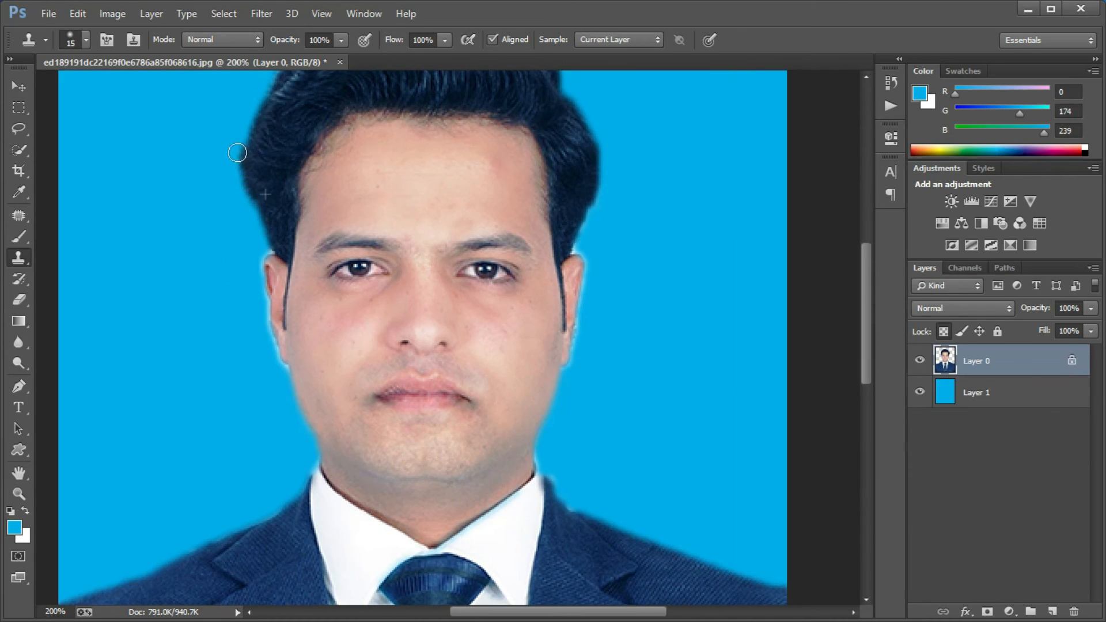
left_click(272, 211, "alt")
Step: Merge the portrait and blue background layers into one, and cut the entire image to the clipboard
key("ctrl+minus")
key("v")
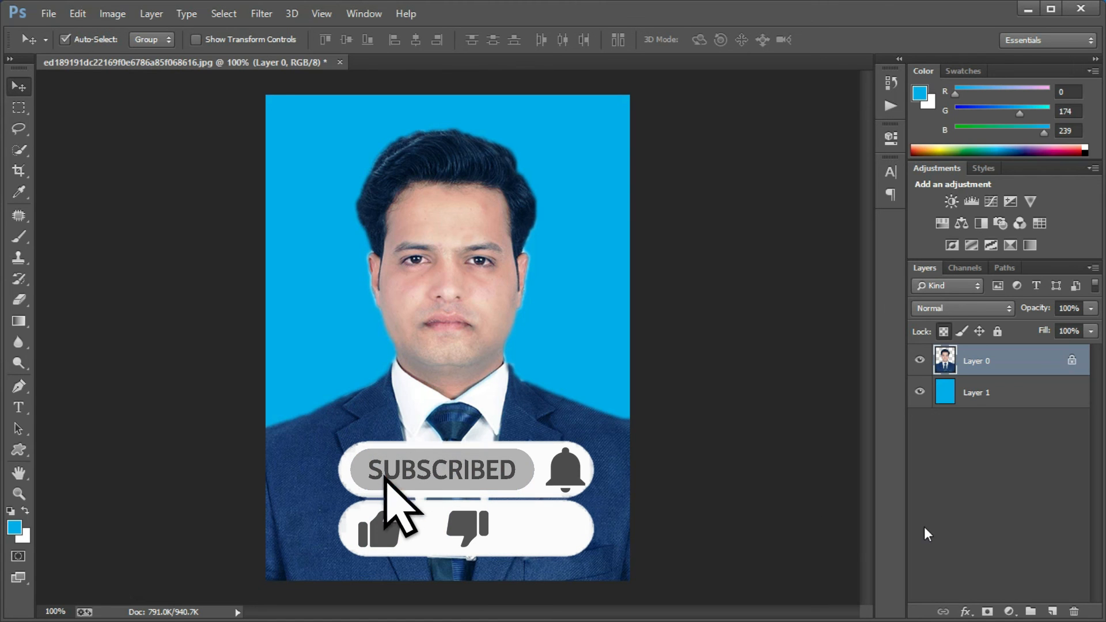
left_click(978, 393, "shift")
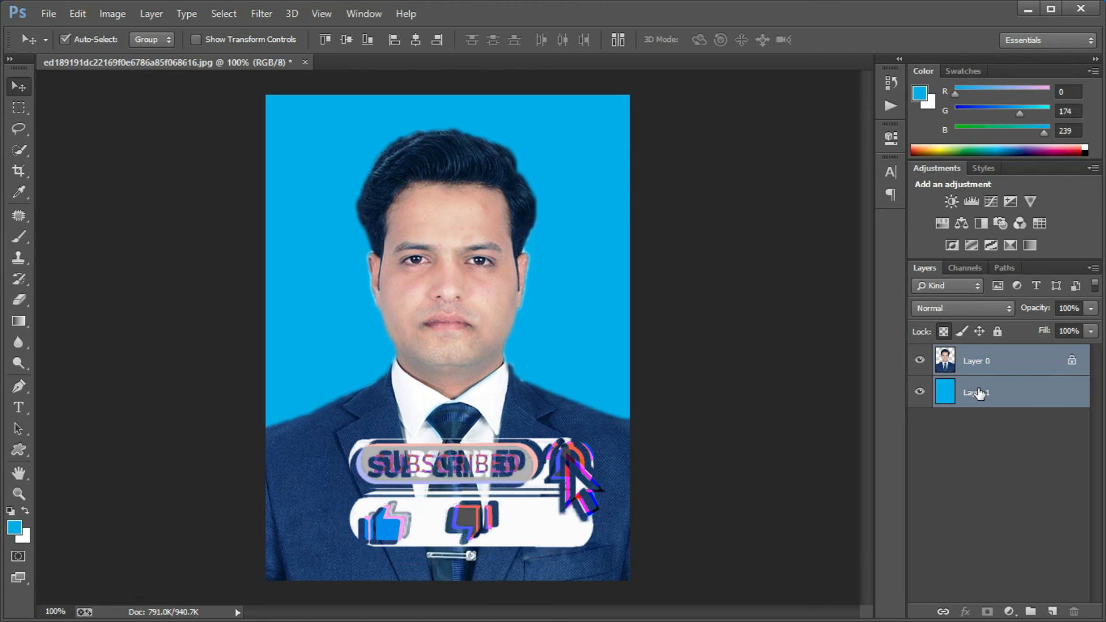
right_click(978, 393)
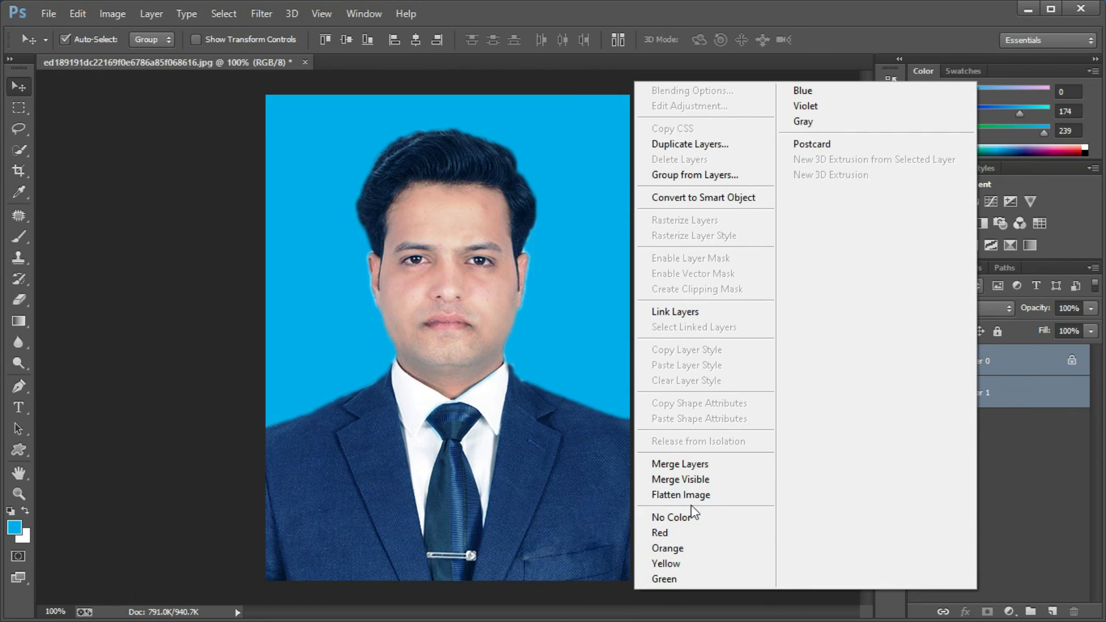
left_click(689, 466)
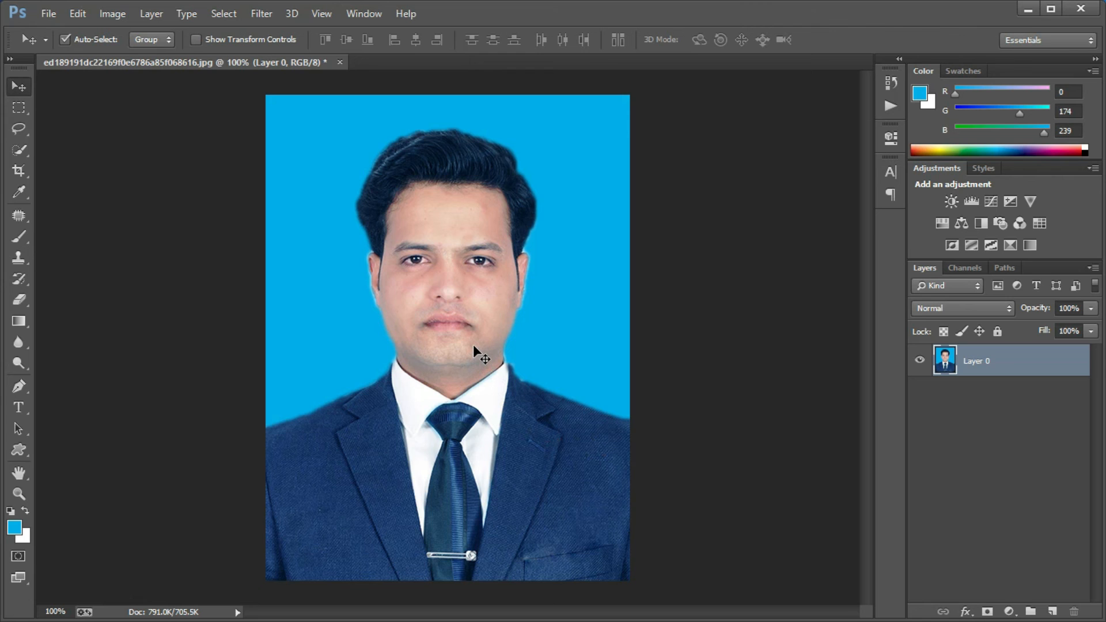
key("ctrl+a")
key("Delete")
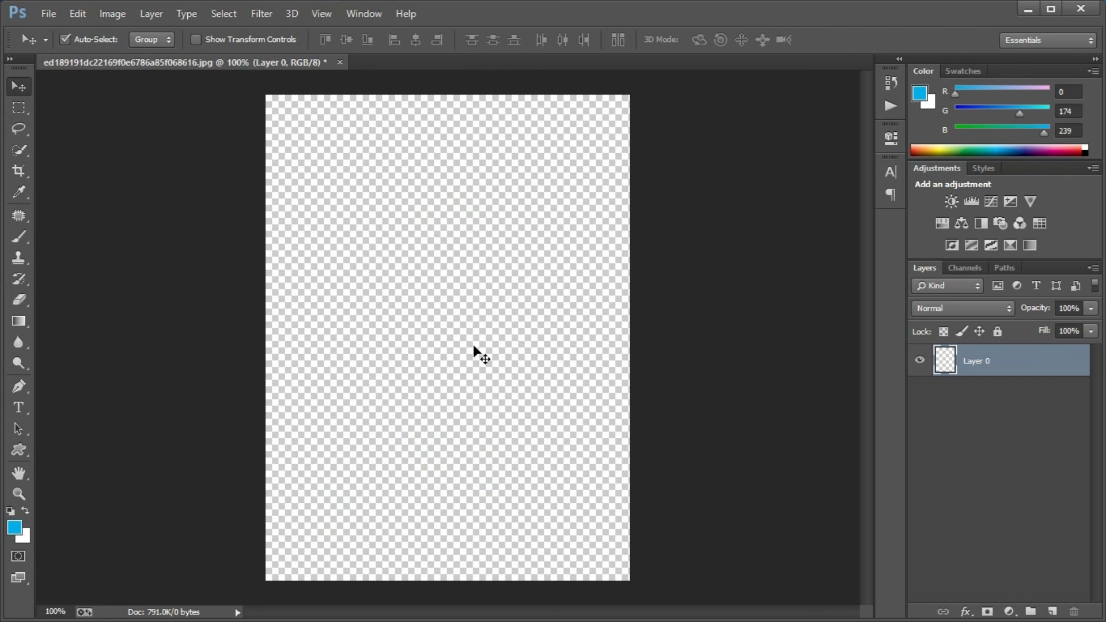
Step: Create a new portrait-format white document measured in inches, with a width of 8 inches and a resolution of 300 pixels/inch
key("ctrl+n")
left_click(582, 191)
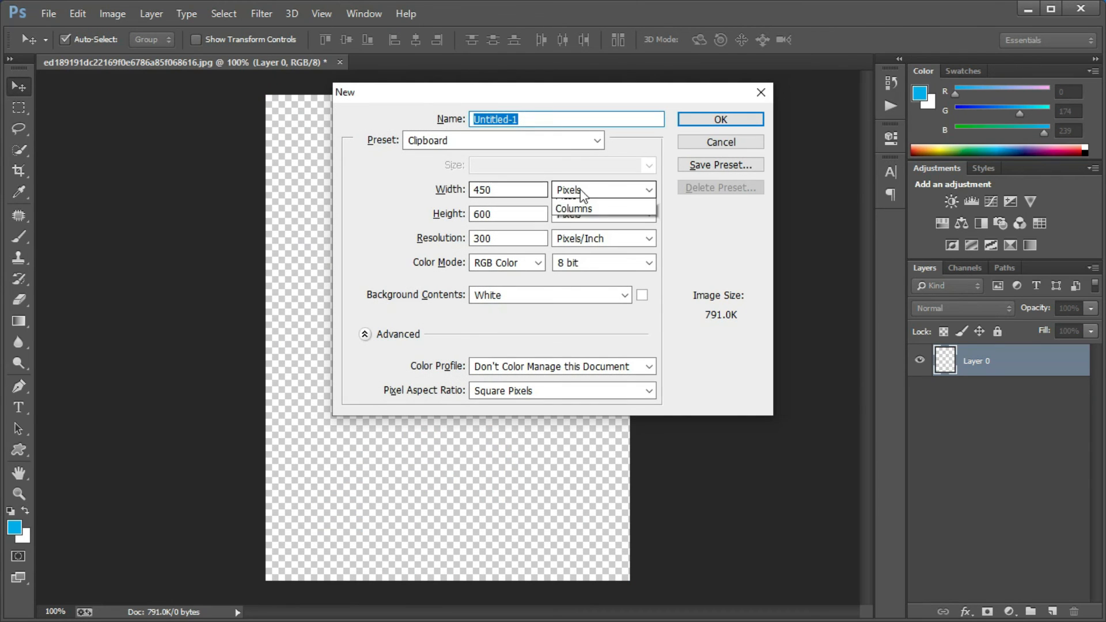
left_click(570, 217)
left_click(573, 215)
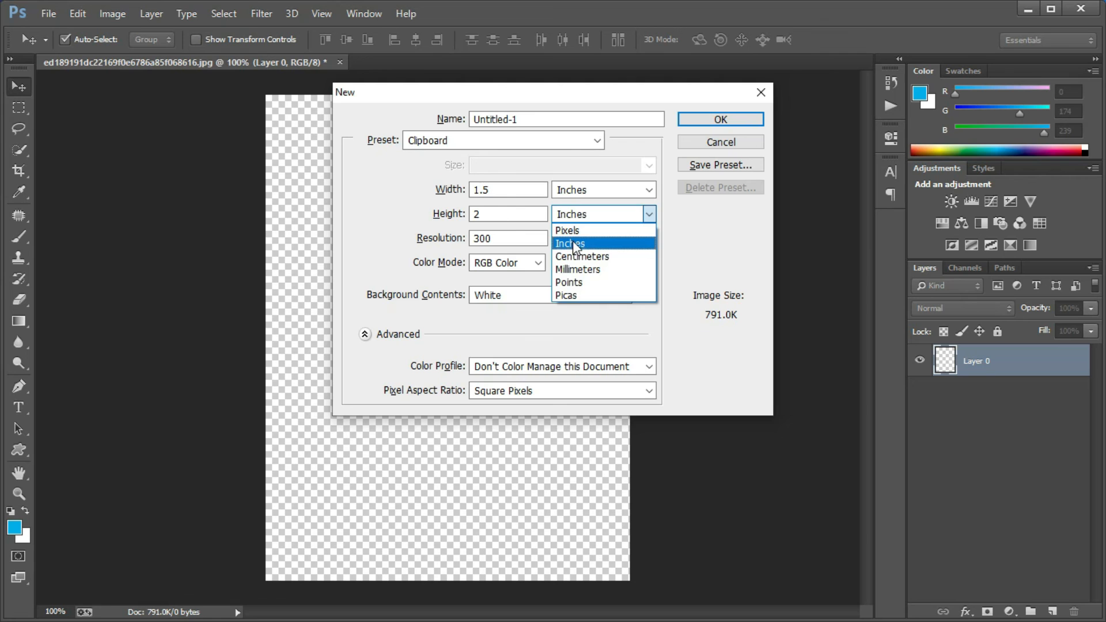
left_click(574, 245)
double_click(507, 189)
type("8")
key("Tab")
key("Tab")
type("1")
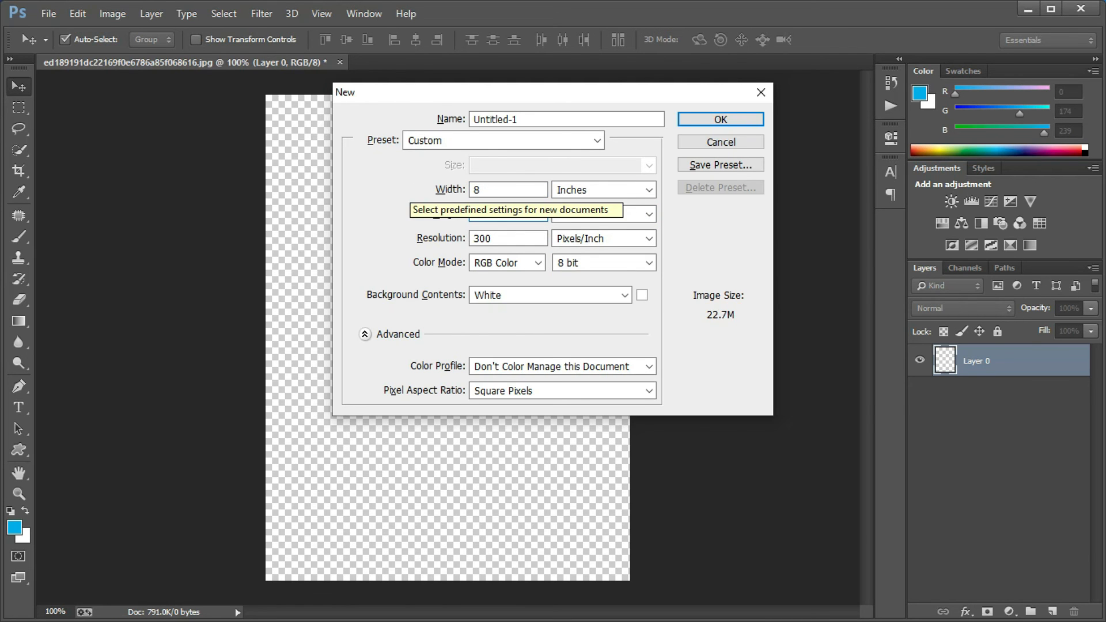
key("Return")
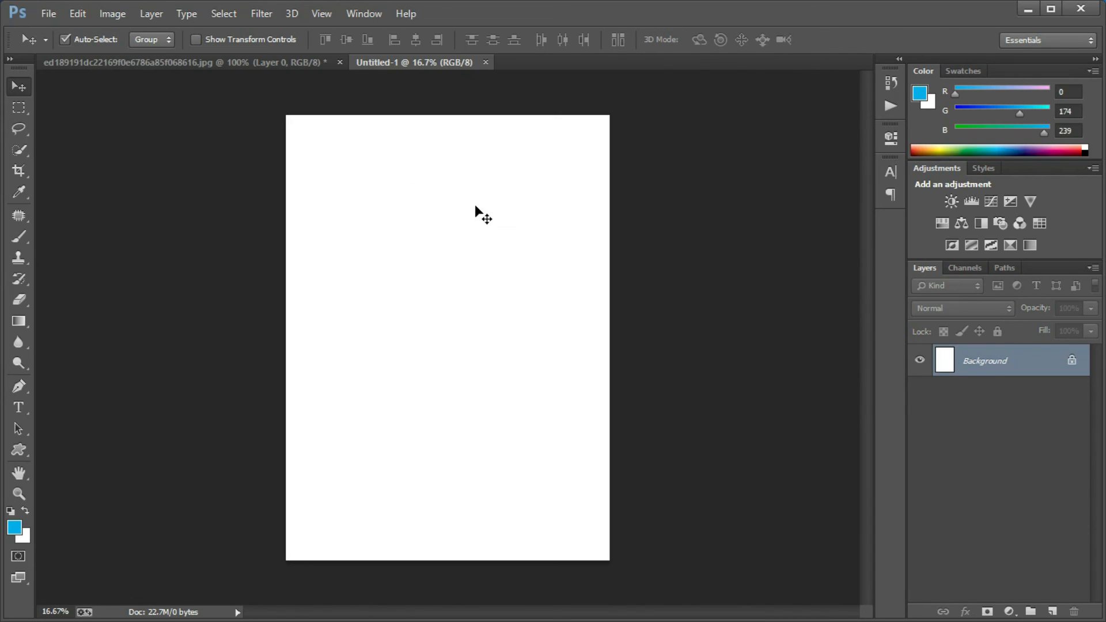
Step: Paste the passport photo, move it to the page's upper edge, and duplicate it into a row of four photos
key("ctrl+v")
left_click_drag(449, 332, 465, 168)
left_click_drag(464, 168, 563, 169)
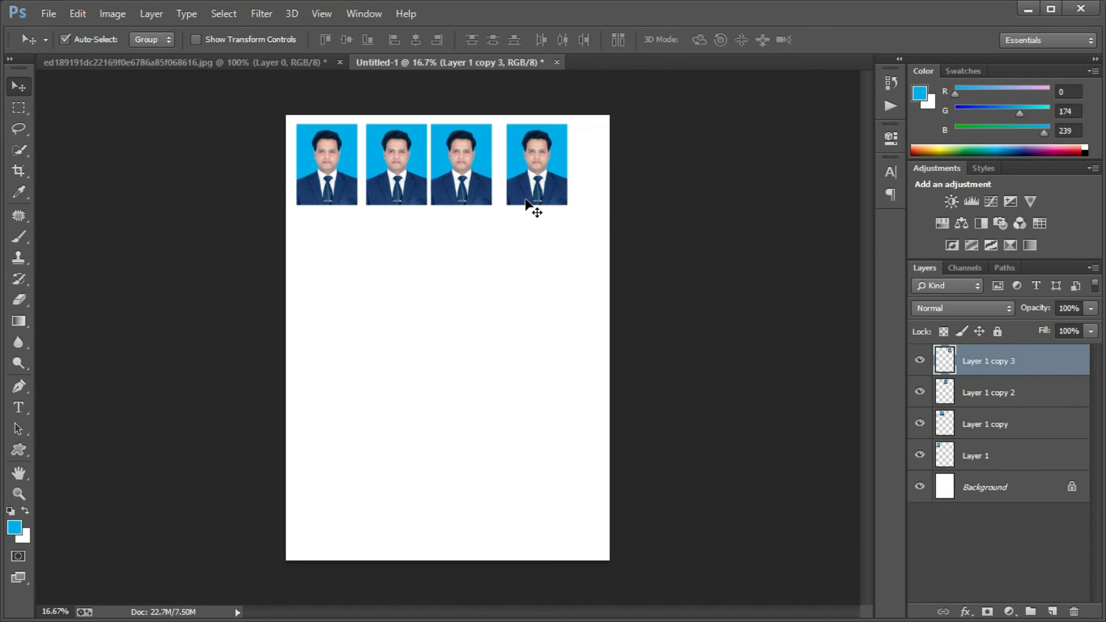